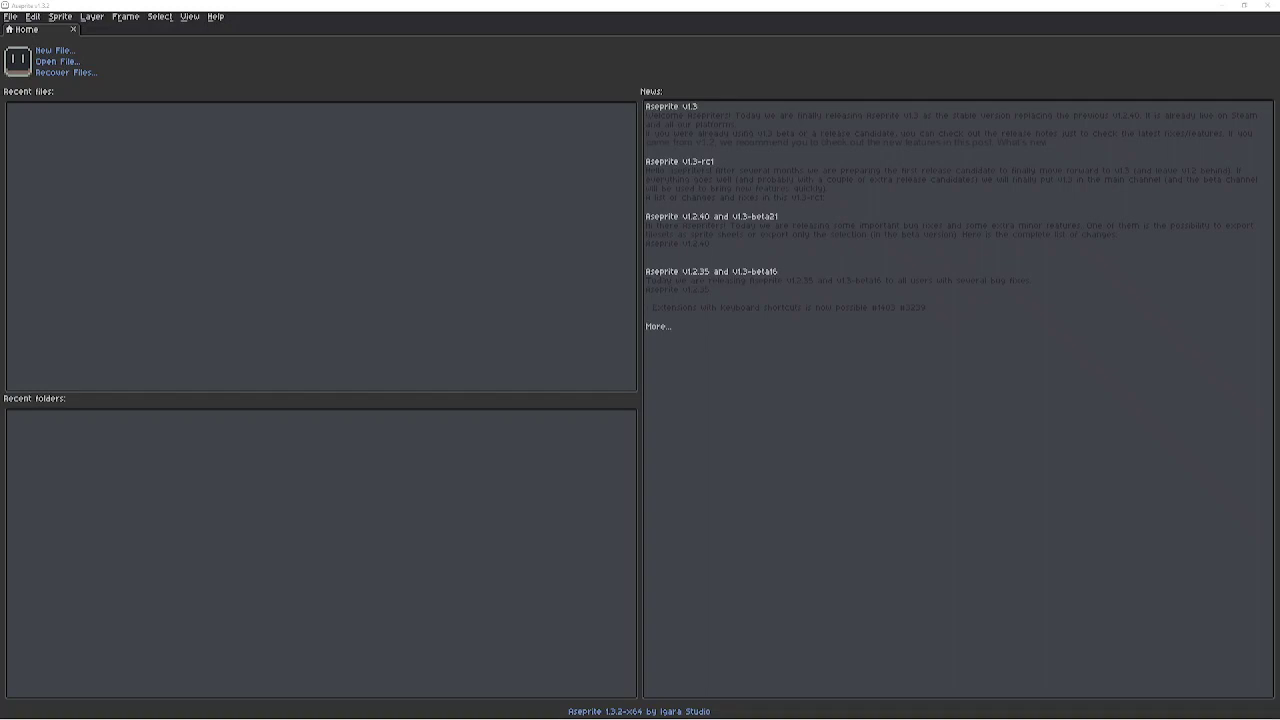
# Create a new 32 × 32 px sprite in RGB color mode with a white background
pyautogui.hotkey('ctrl', 'n')
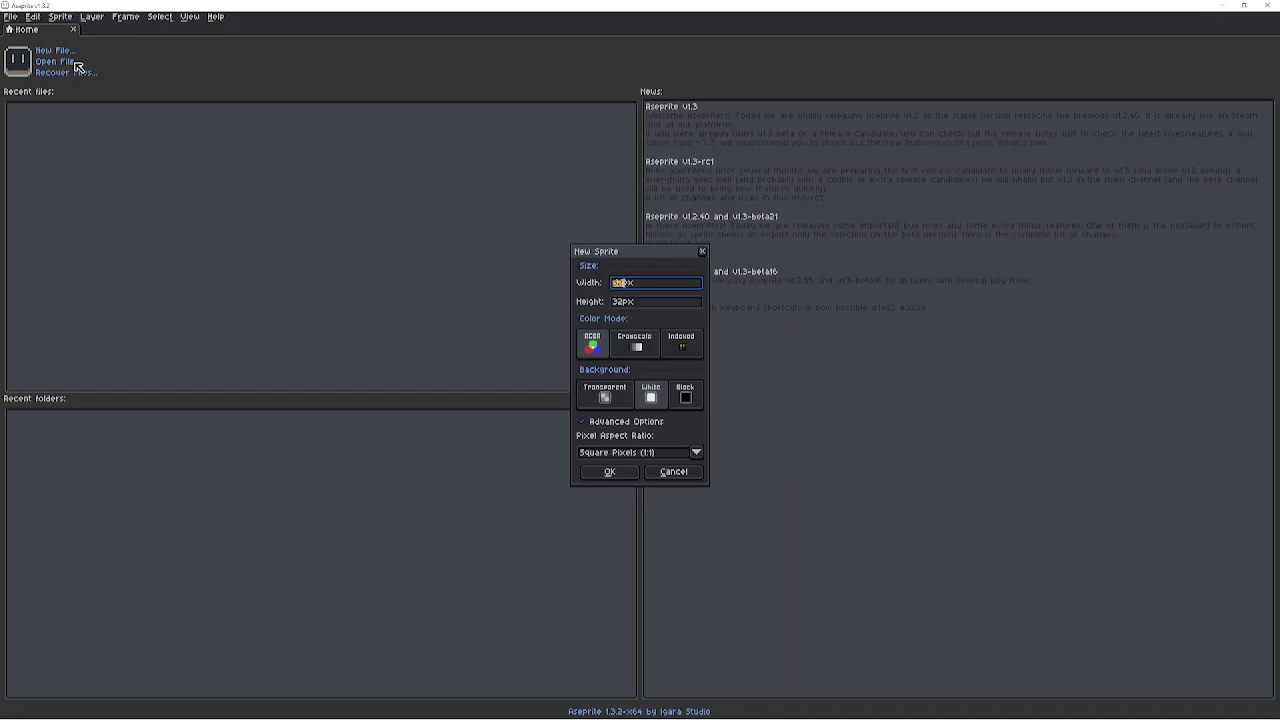
pyautogui.press('Tab')
pyautogui.press('Tab')
pyautogui.press('Tab')
pyautogui.press('Tab')
pyautogui.press('Tab')
pyautogui.press('Tab')
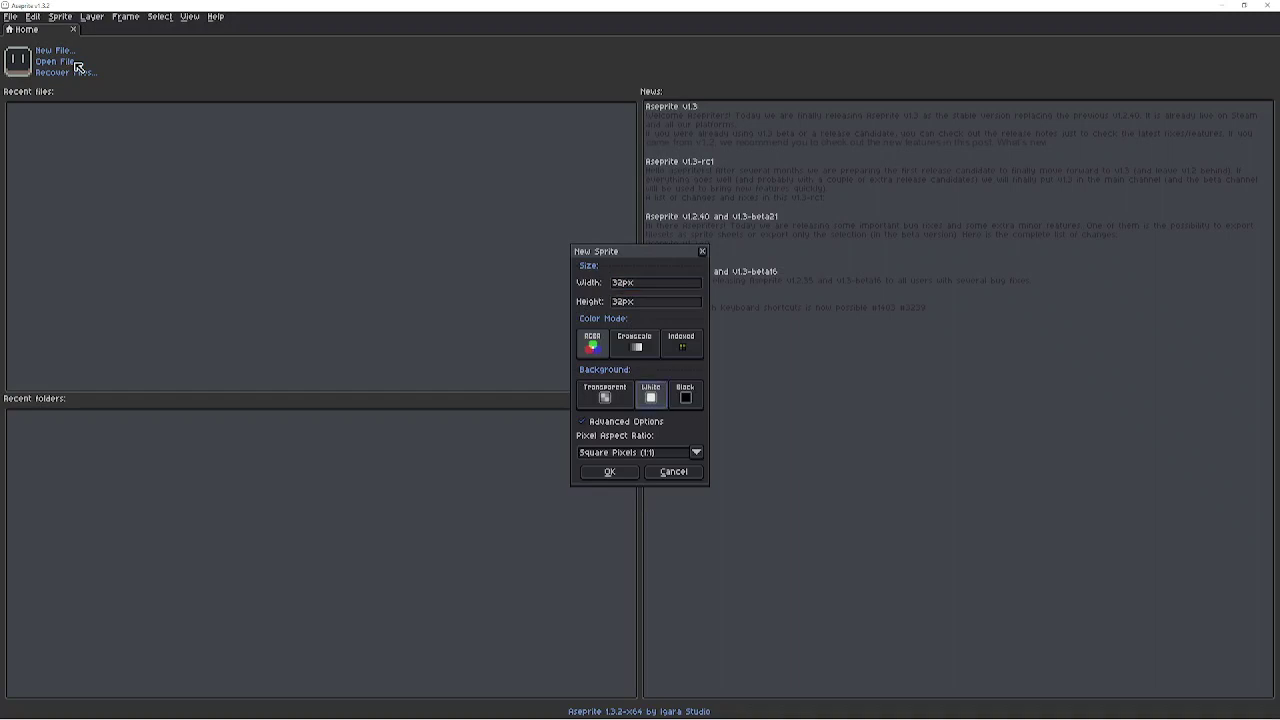
pyautogui.press('Left')
pyautogui.press('Left')
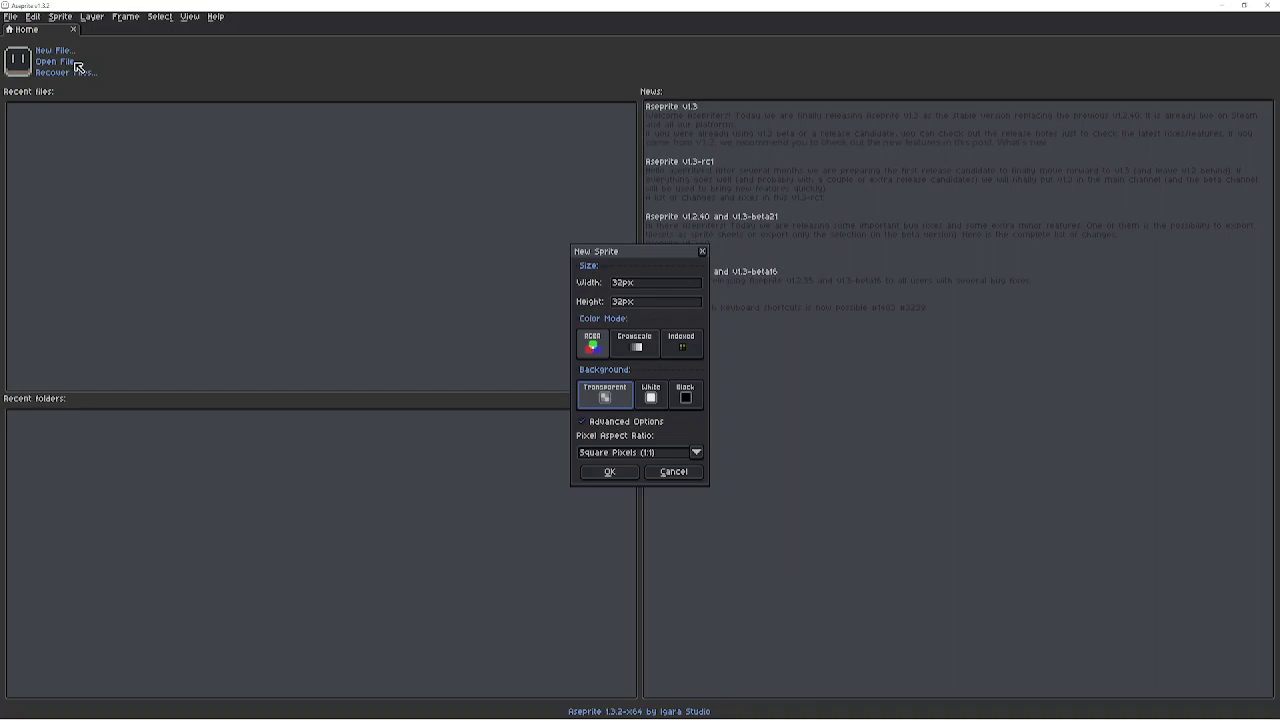
pyautogui.press('Down')
pyautogui.press('Up')
pyautogui.press('Down')
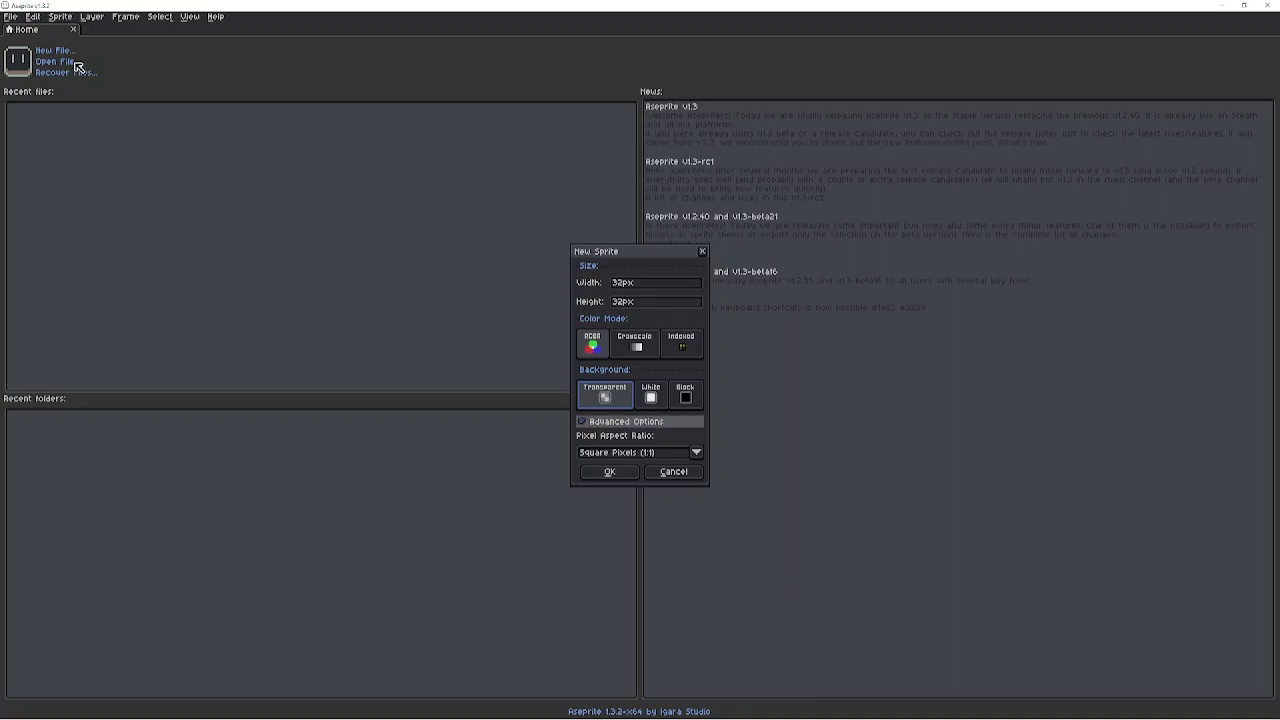
pyautogui.press('Up')
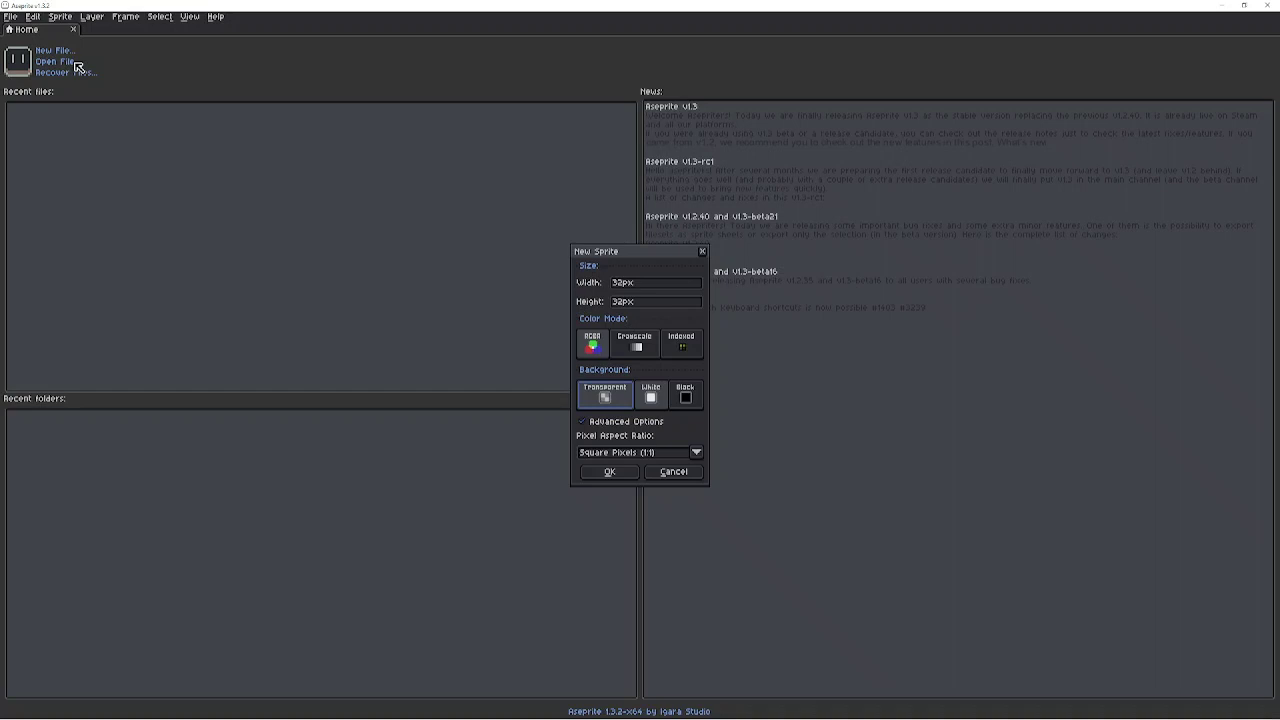
pyautogui.press('Right')
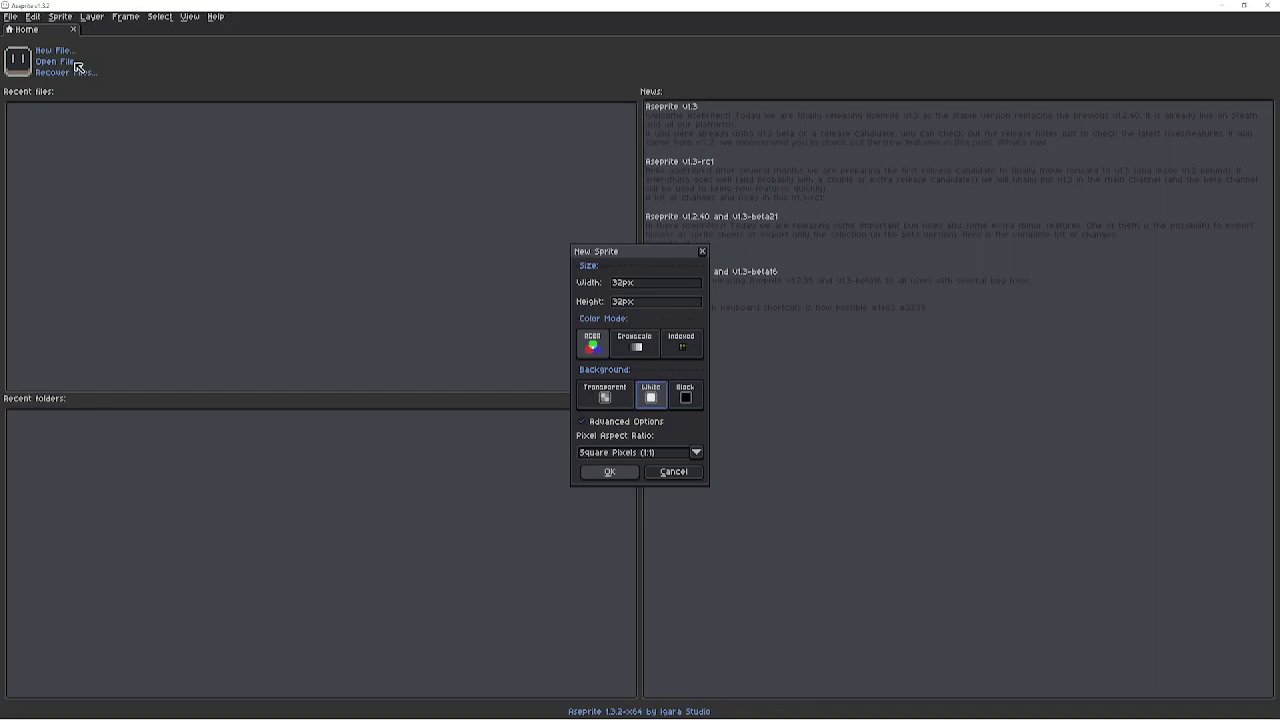
pyautogui.click(615, 471)
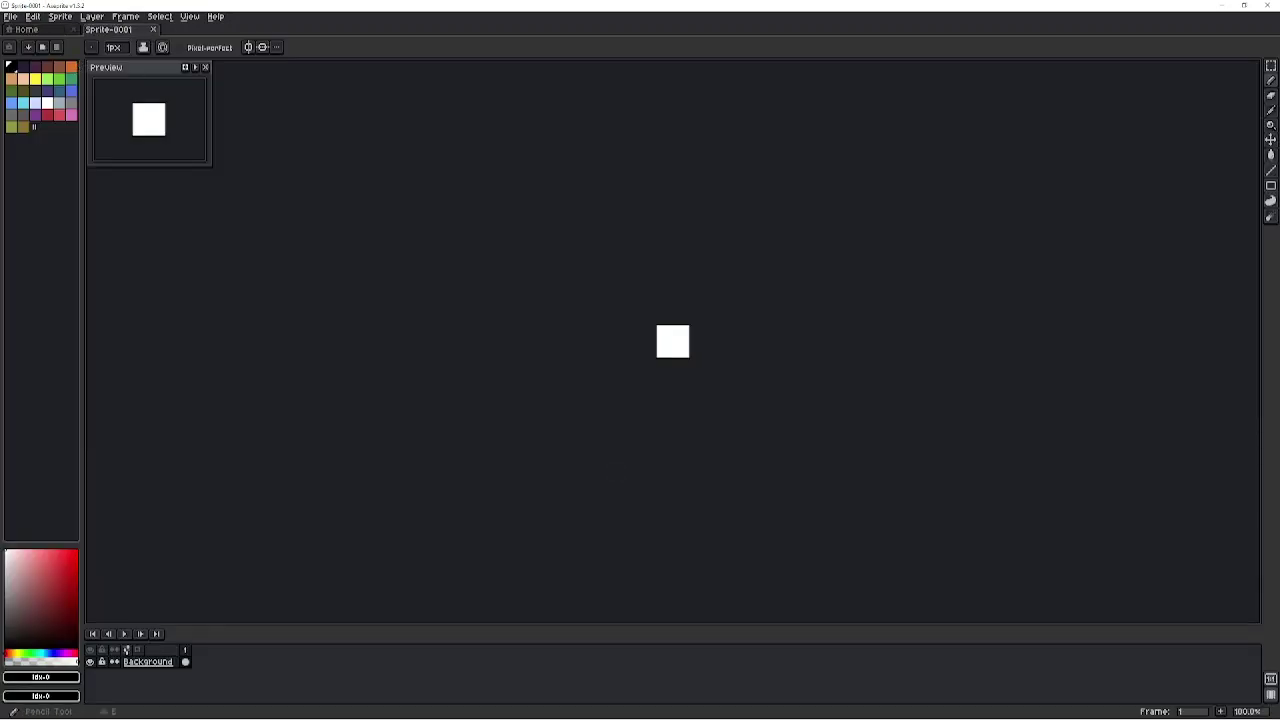
# Add a new layer above the Background layer
pyautogui.click(1270, 125)
pyautogui.scroll(4, 677, 340)
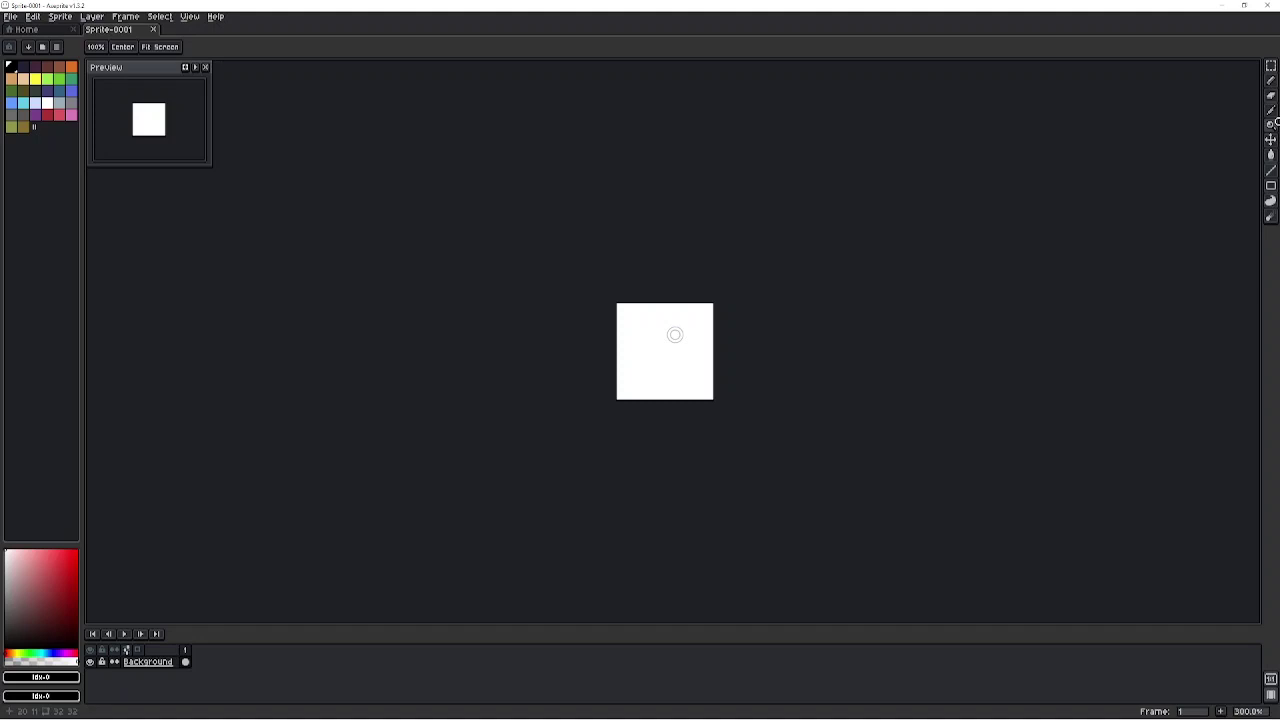
pyautogui.scroll(1, 680, 342)
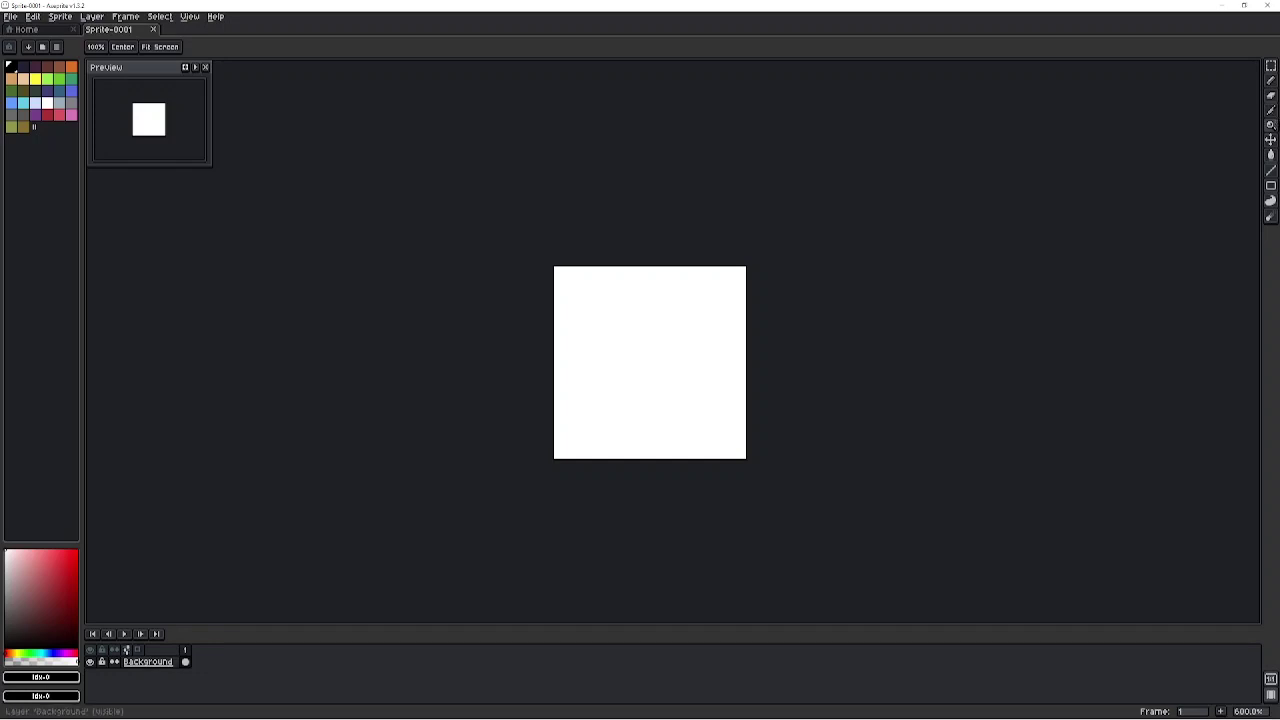
pyautogui.rightClick(157, 661)
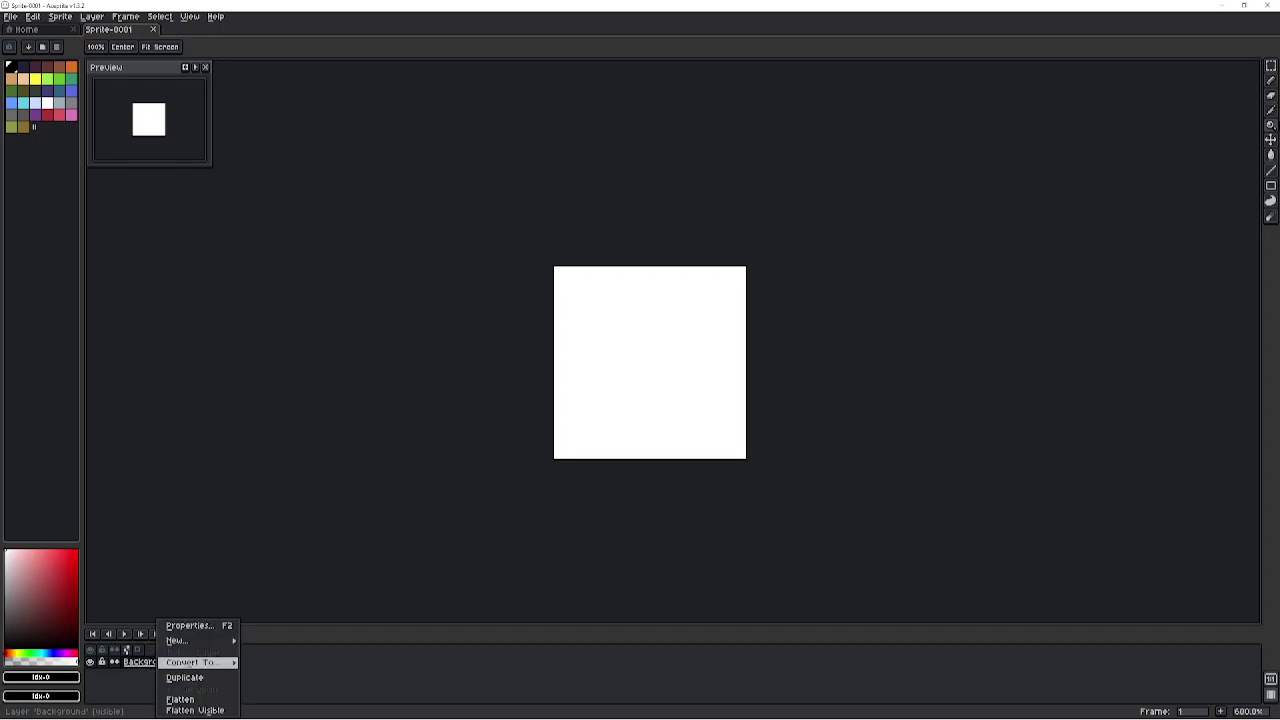
pyautogui.moveTo(190, 640)
pyautogui.click(291, 641)
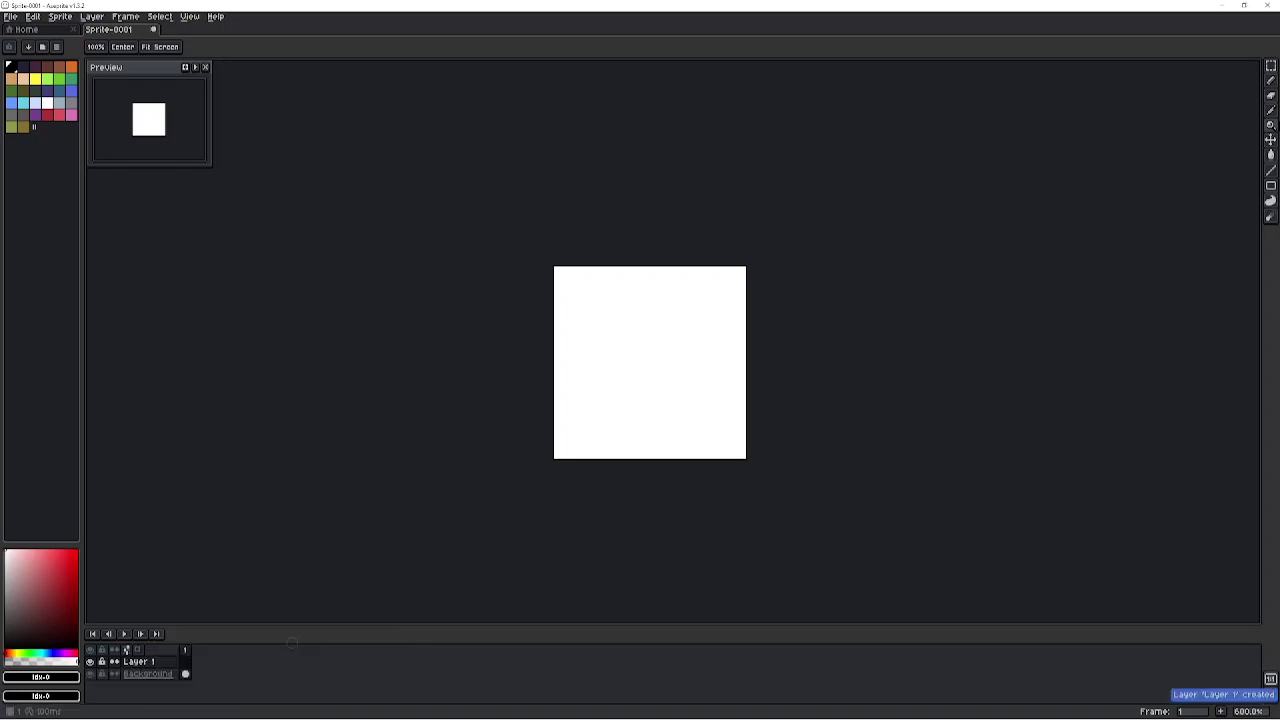
pyautogui.click(155, 674)
pyautogui.rightClick(157, 674)
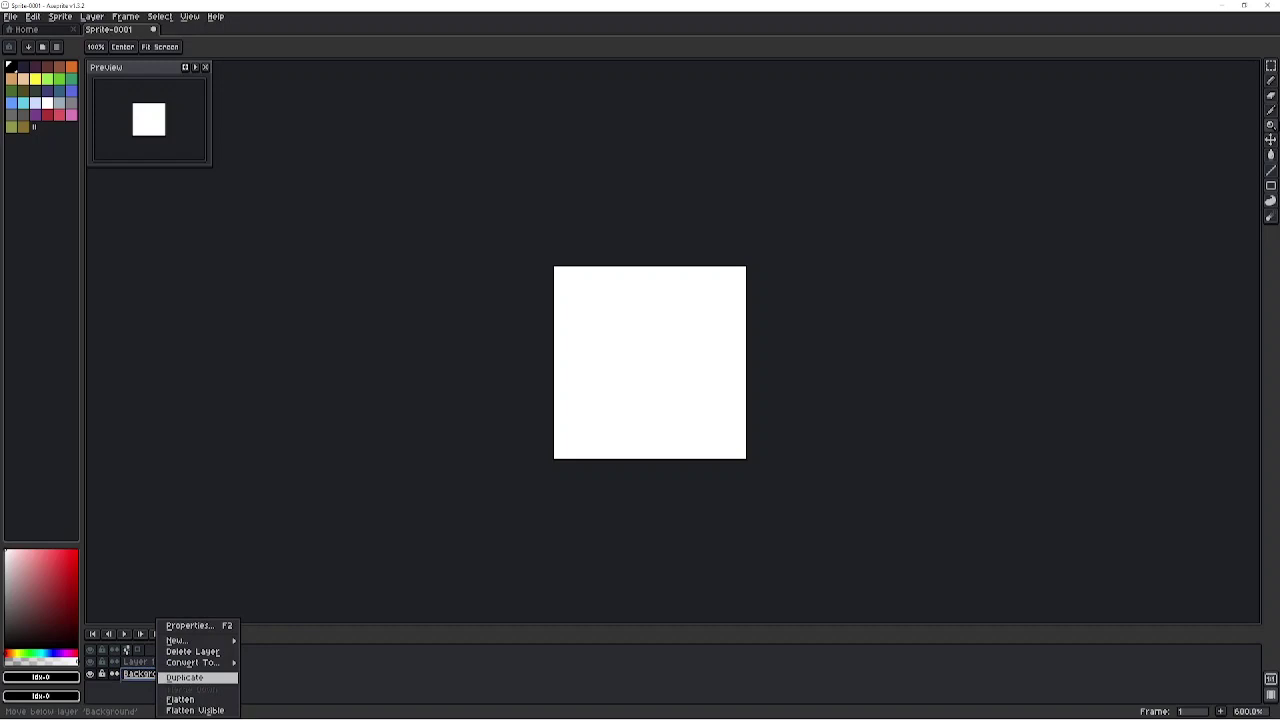
pyautogui.click(266, 690)
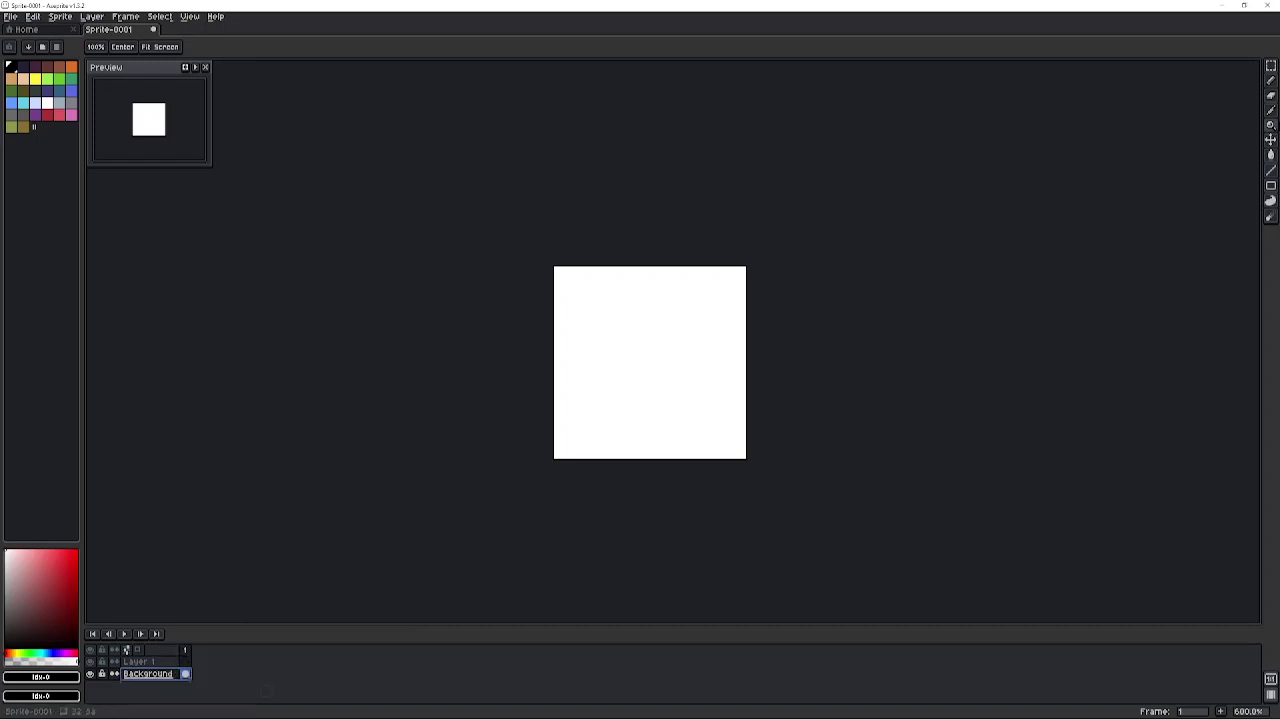
# Doodle freehand in black on Layer 1 with a 1 px brush, and clear the drawing from the layer
pyautogui.click(140, 661)
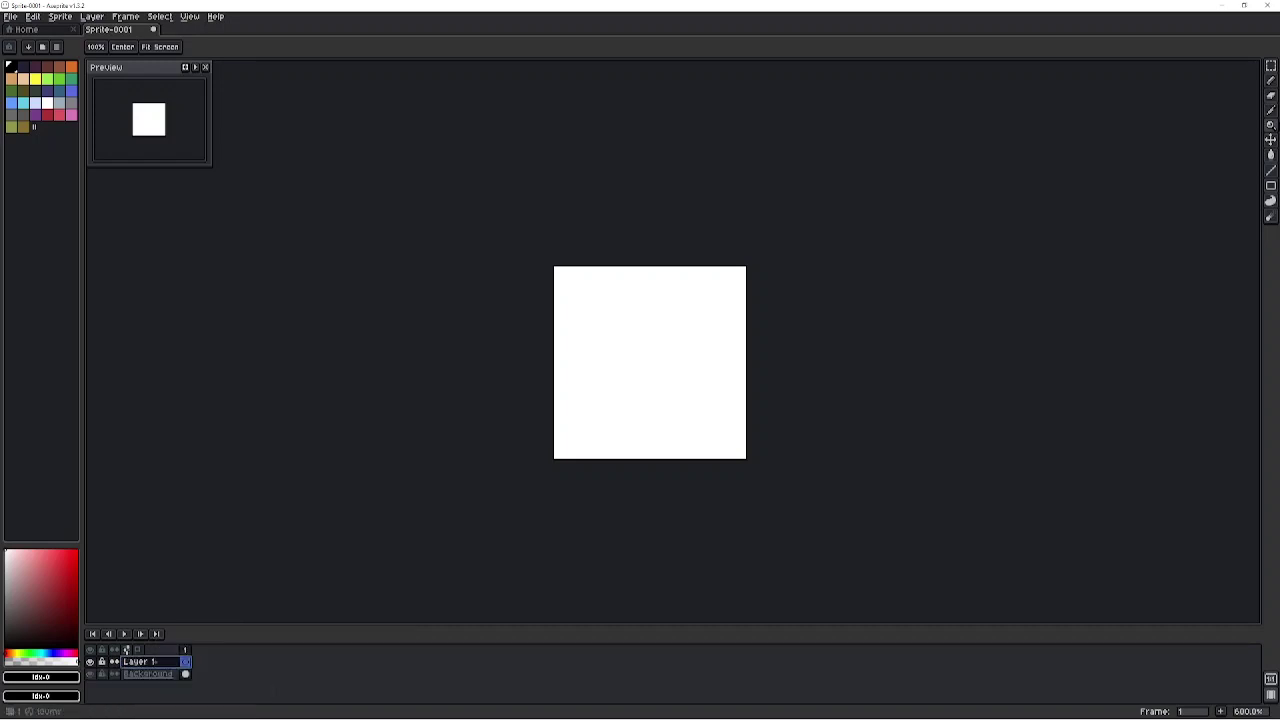
pyautogui.click(1271, 110)
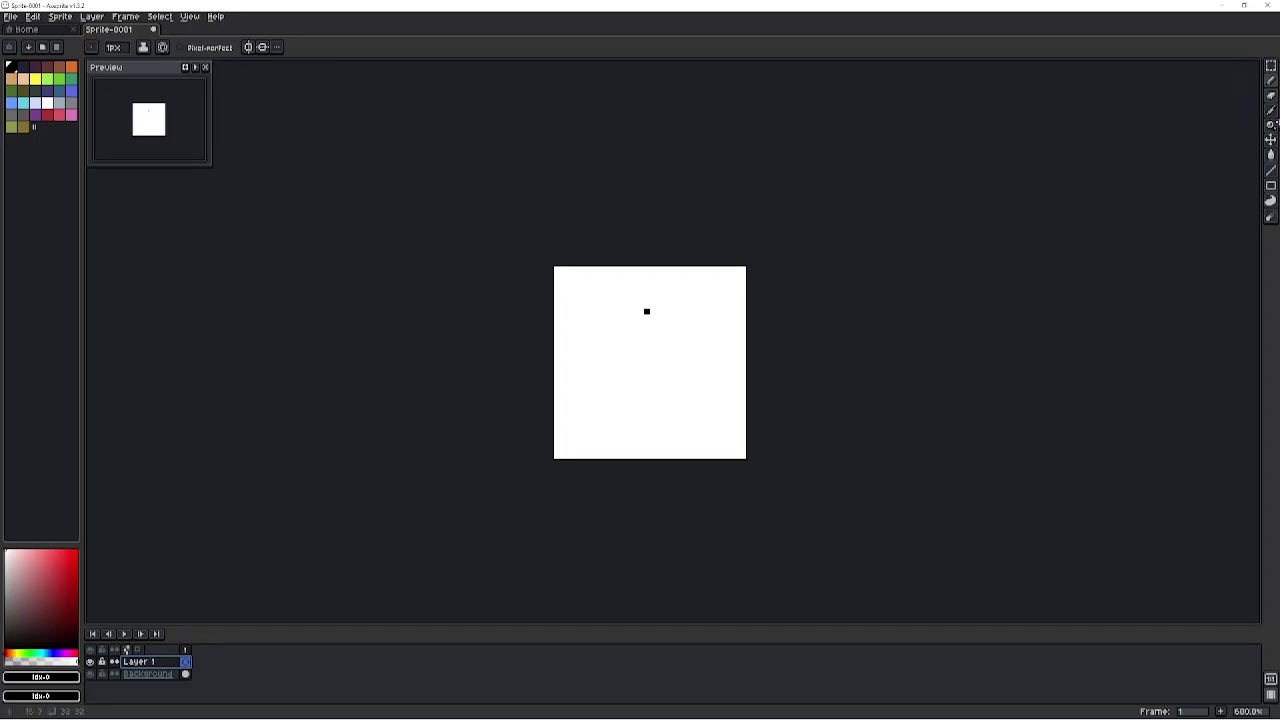
pyautogui.moveTo(644, 296)
pyautogui.mouseDown()
pyautogui.moveTo(641, 417)
pyautogui.moveTo(593, 405)
pyautogui.moveTo(671, 343)
pyautogui.moveTo(617, 297)
pyautogui.moveTo(633, 357)
pyautogui.moveTo(611, 423)
pyautogui.moveTo(653, 299)
pyautogui.mouseUp()
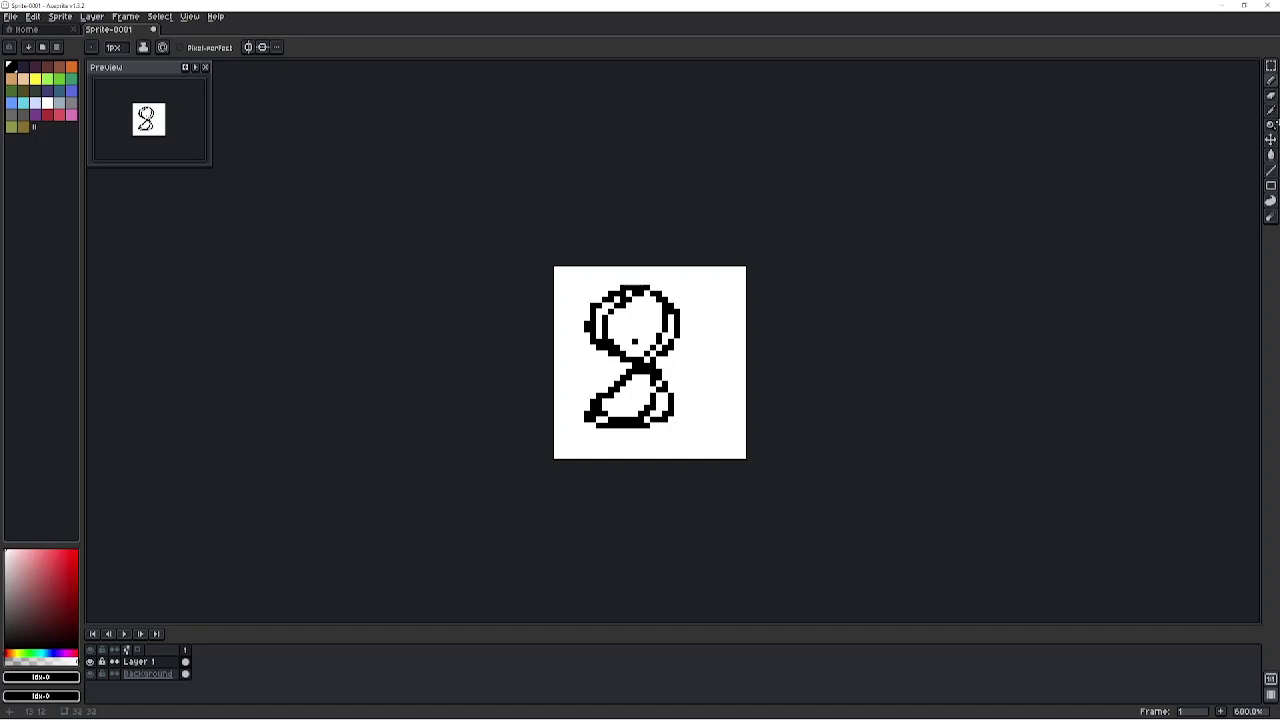
pyautogui.press('Delete')
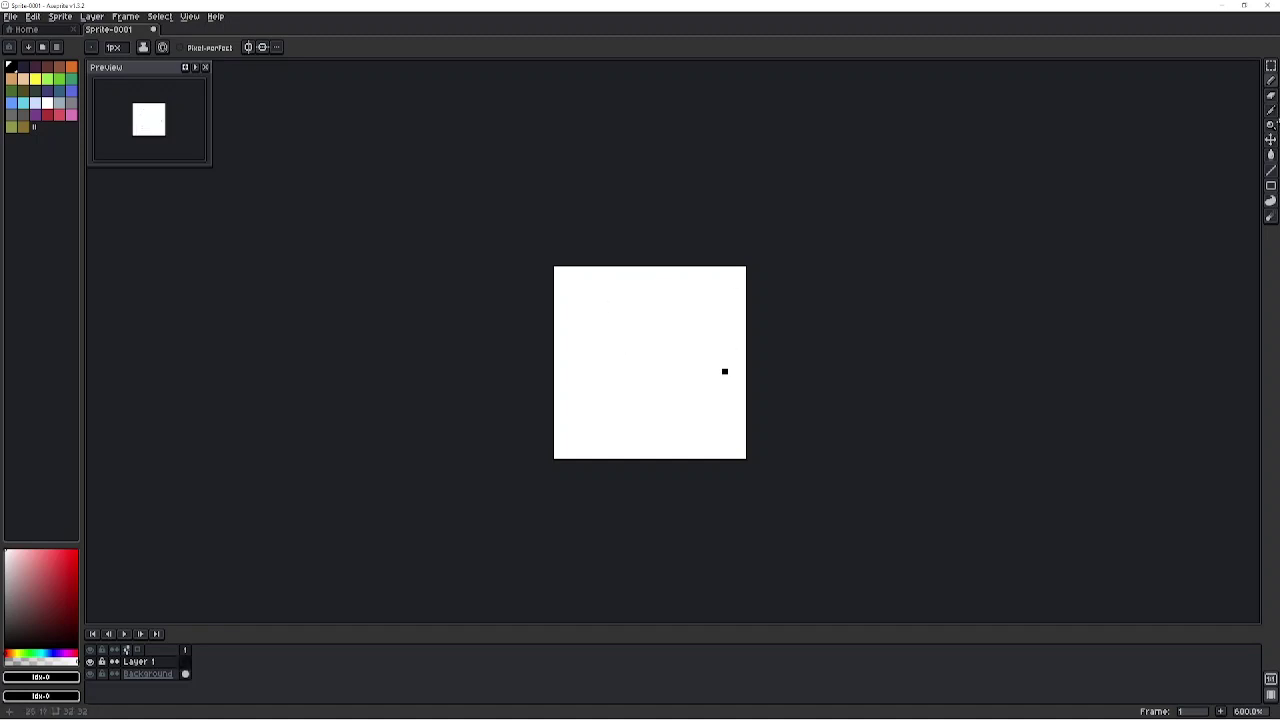
# Try drawing on the Background layer and clearing it, and undo both changes
pyautogui.click(148, 673)
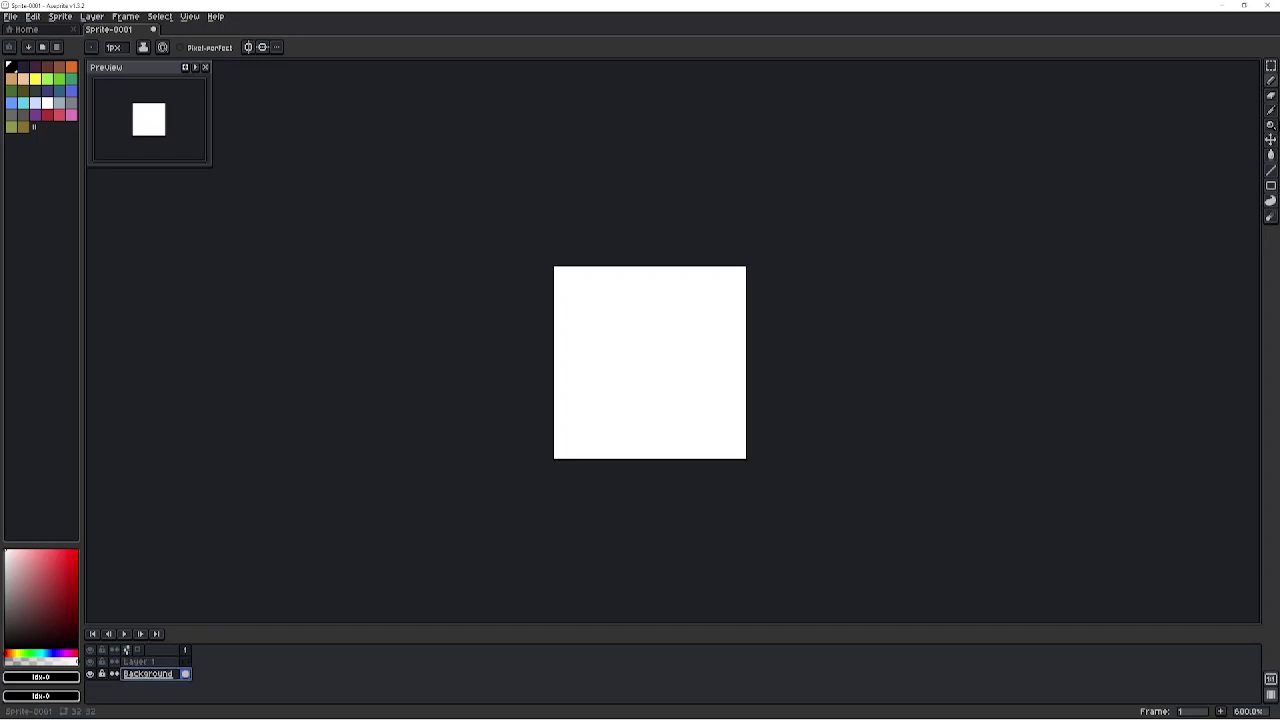
pyautogui.moveTo(596, 328)
pyautogui.mouseDown()
pyautogui.moveTo(634, 378)
pyautogui.moveTo(703, 388)
pyautogui.mouseUp()
pyautogui.press('Delete')
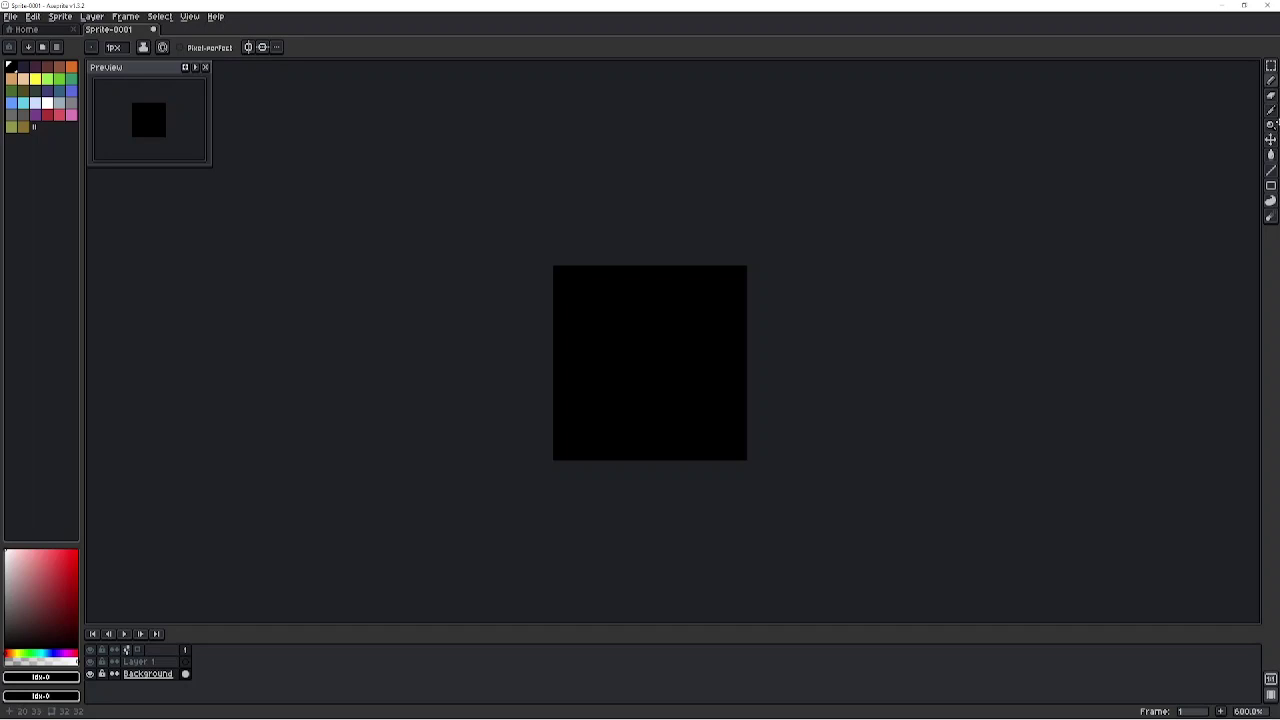
pyautogui.hotkey('ctrl', 'z')
pyautogui.hotkey('ctrl', 'z')
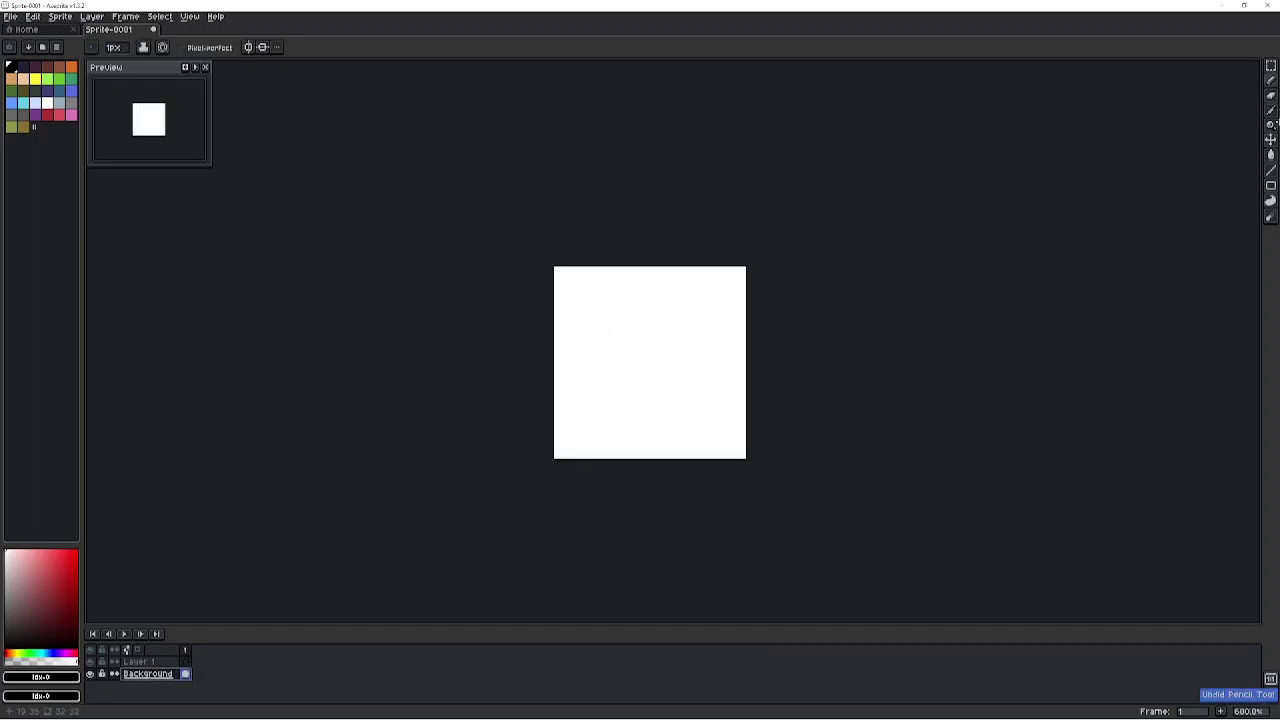
# Lock the Background layer and test the lock by trying to draw on it
pyautogui.click(148, 661)
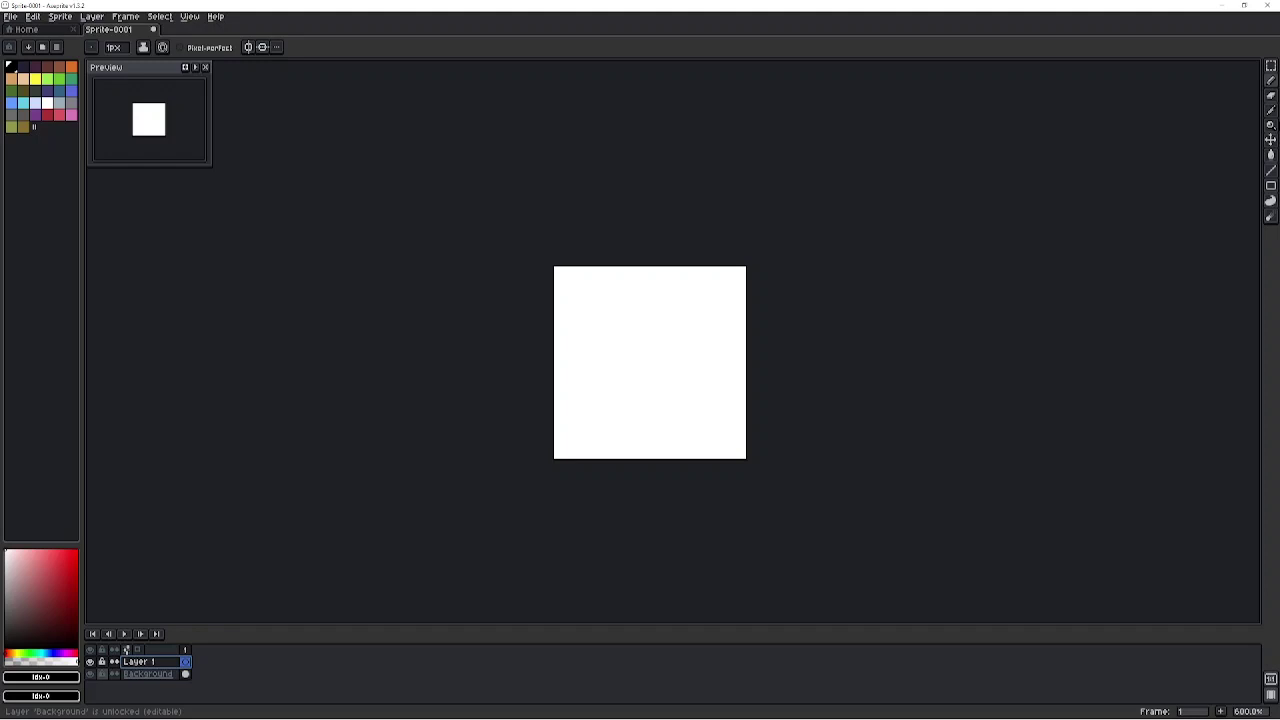
pyautogui.click(148, 673)
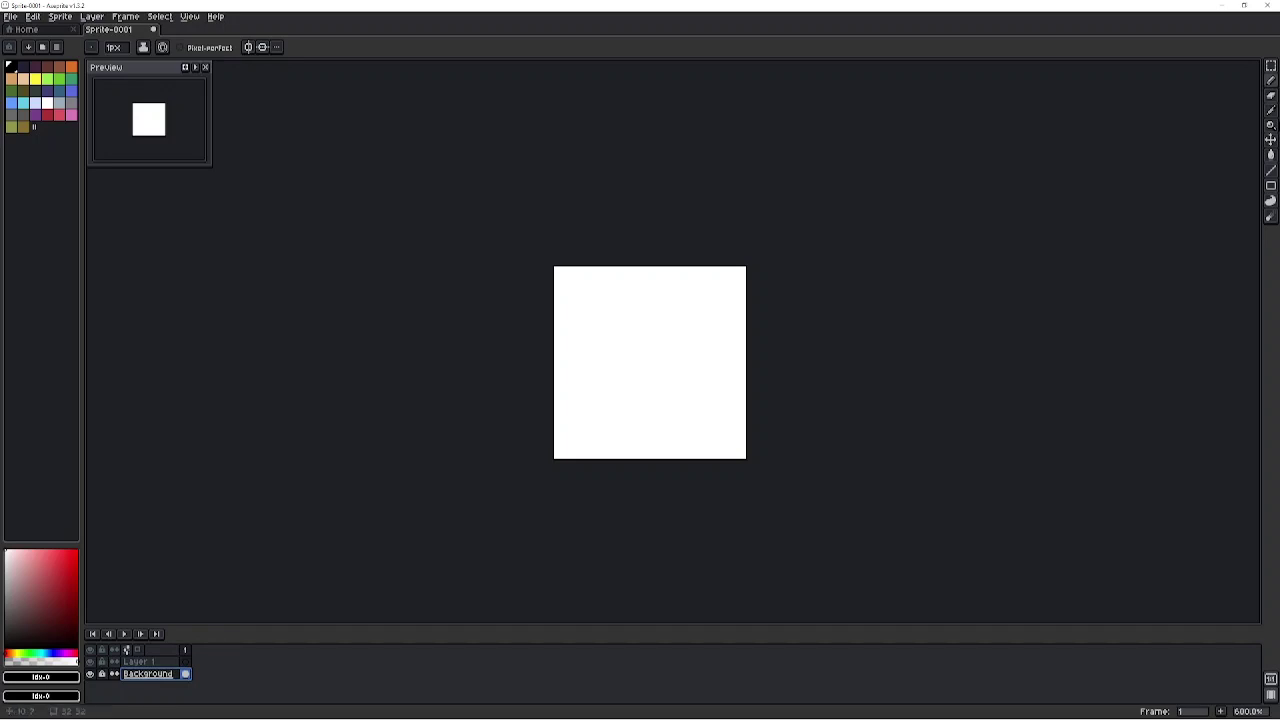
pyautogui.click(617, 311)
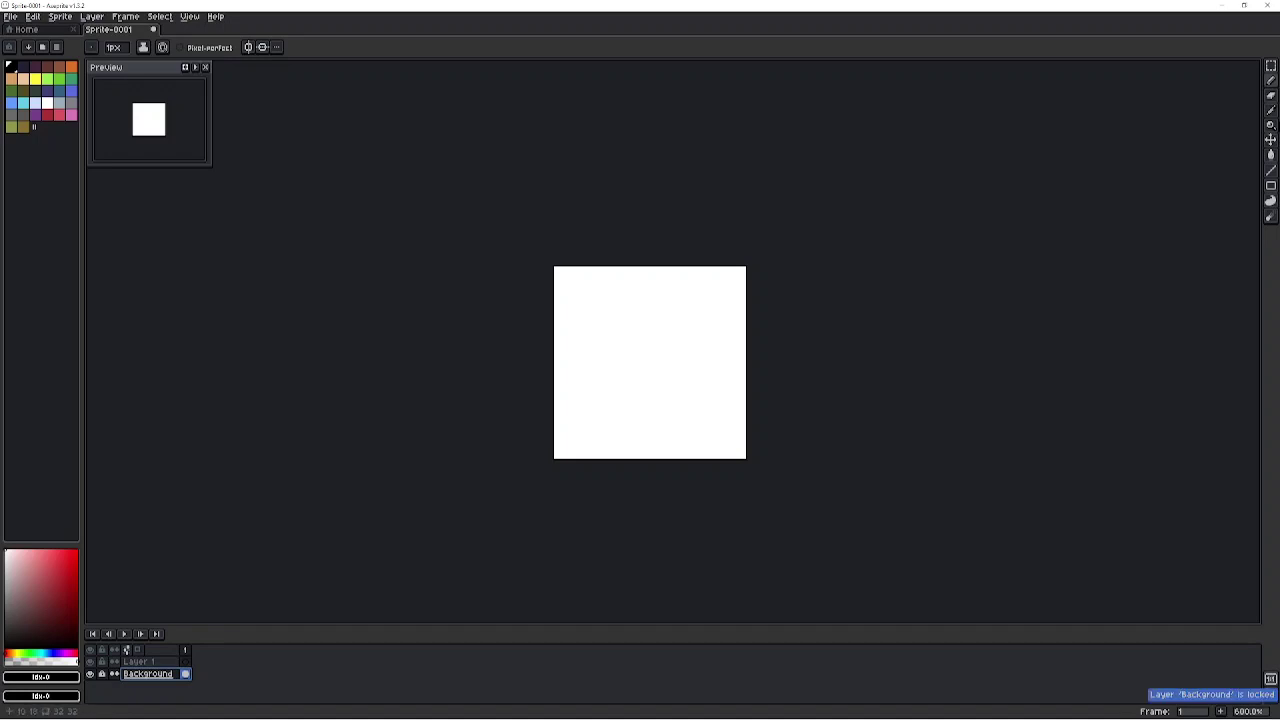
# Scribble across the canvas on Layer 1 in black, and delete the scribble
pyautogui.click(126, 656)
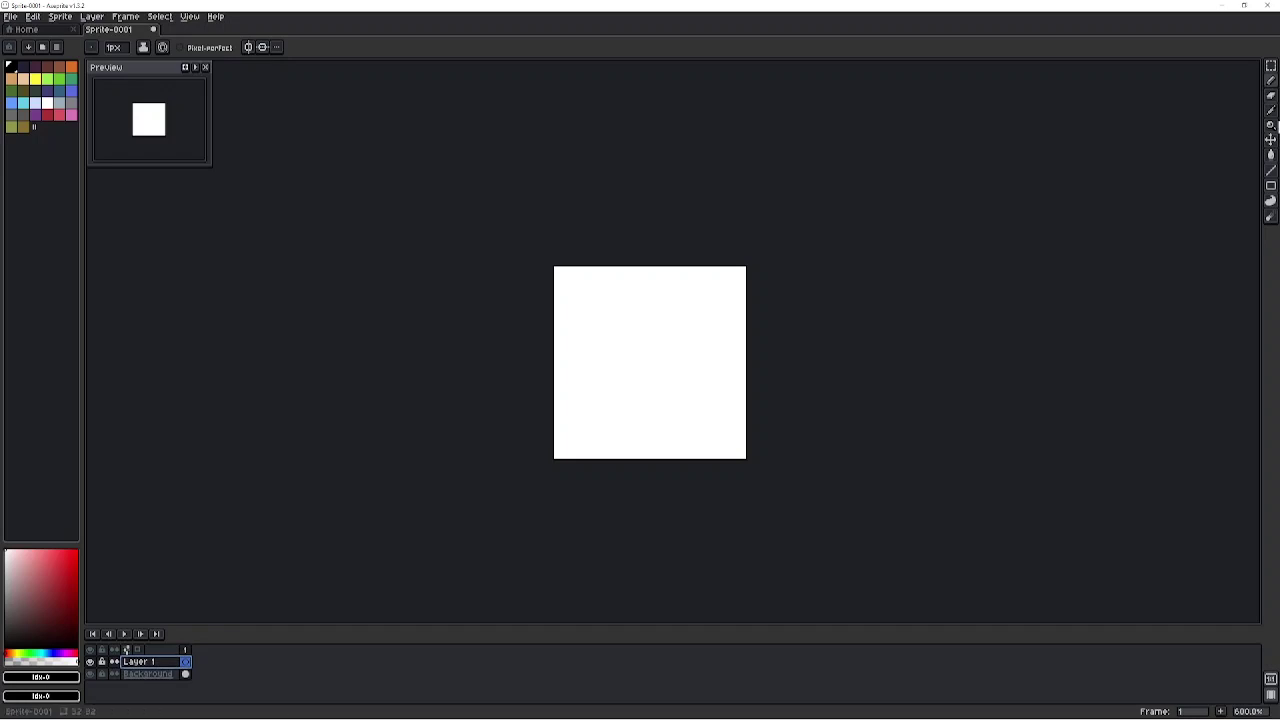
pyautogui.moveTo(600, 302)
pyautogui.mouseDown()
pyautogui.moveTo(660, 380)
pyautogui.moveTo(610, 392)
pyautogui.moveTo(620, 340)
pyautogui.moveTo(700, 294)
pyautogui.moveTo(620, 419)
pyautogui.mouseUp()
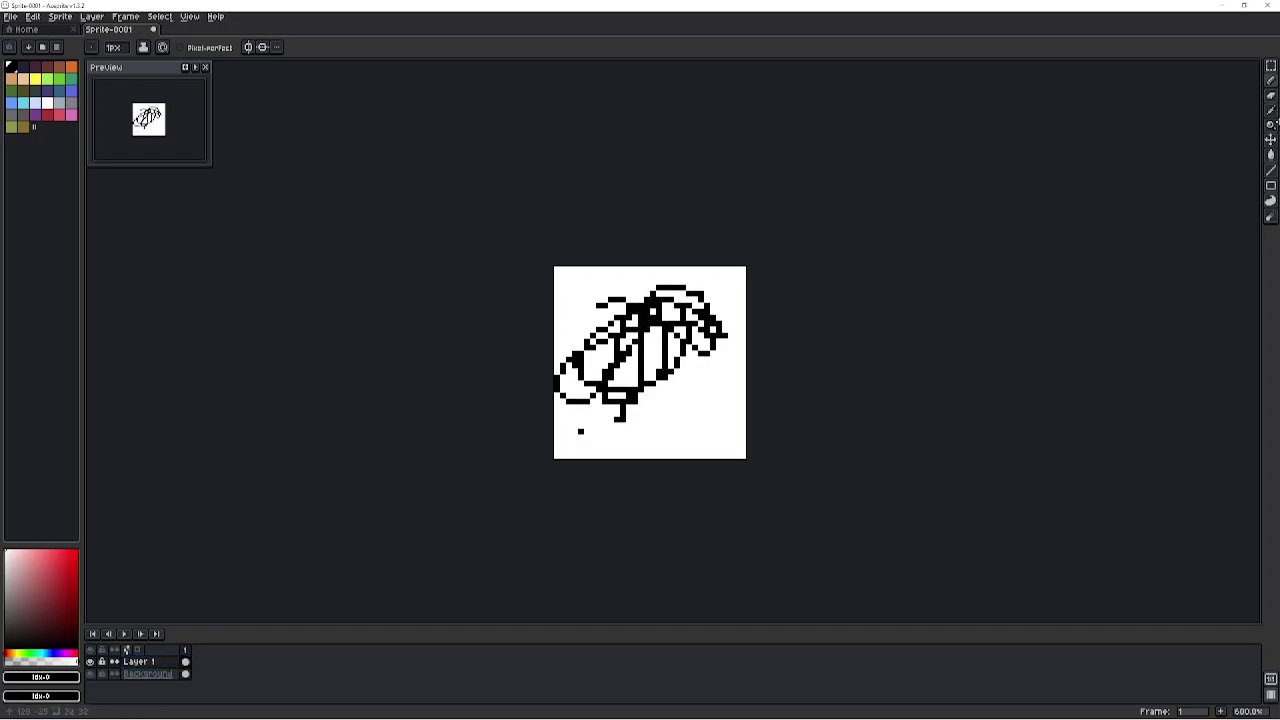
pyautogui.press('Delete')
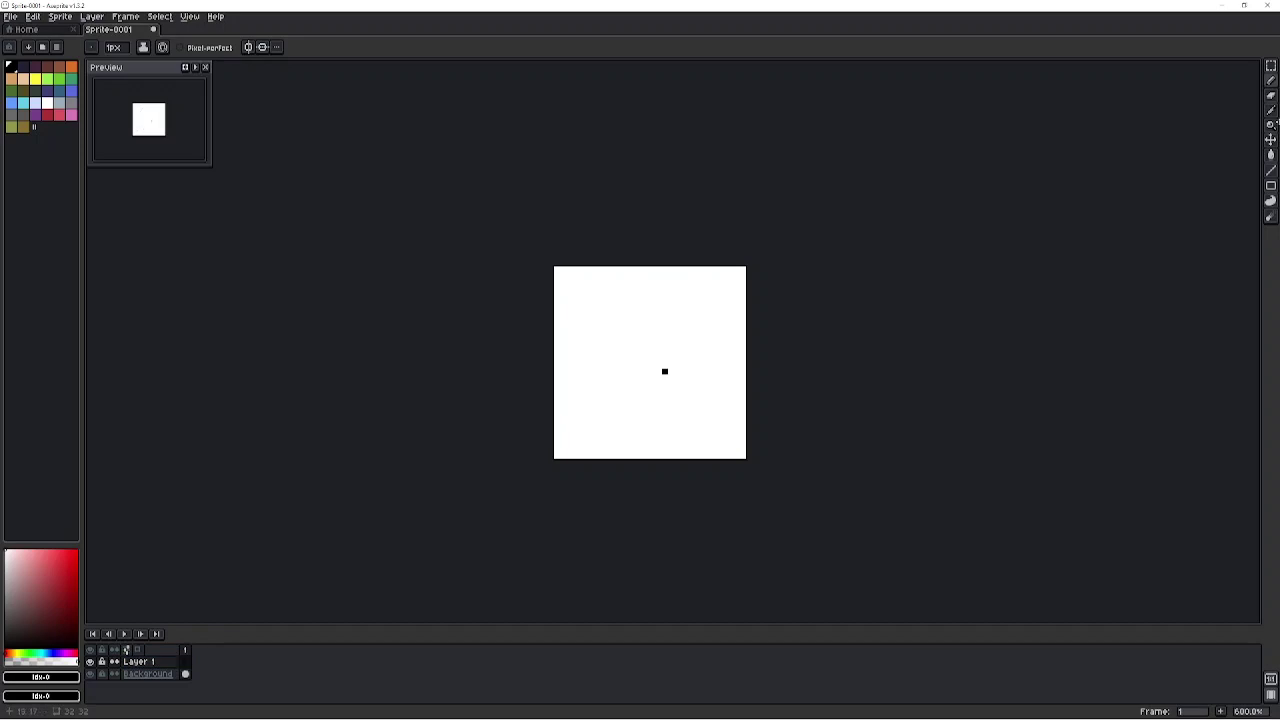
# Try placing small black pencil marks around the middle of Layer 1, undoing each one
pyautogui.moveTo(664, 371); pyautogui.dragTo(664, 377)
pyautogui.hotkey('ctrl', 'z')
pyautogui.click(658, 347)
pyautogui.hotkey('ctrl', 'z')
pyautogui.click(646, 335)
pyautogui.press('ctrl')
pyautogui.hotkey('ctrl', 'z')
pyautogui.press('ctrl')
# Place a single black pixel near the canvas center on Layer 1, and auto-select the Background layer from the empty canvas area
pyautogui.moveTo(653, 353); pyautogui.dragTo(647, 359)
pyautogui.press('ctrl')
pyautogui.press('ctrl')
pyautogui.press('ctrl')
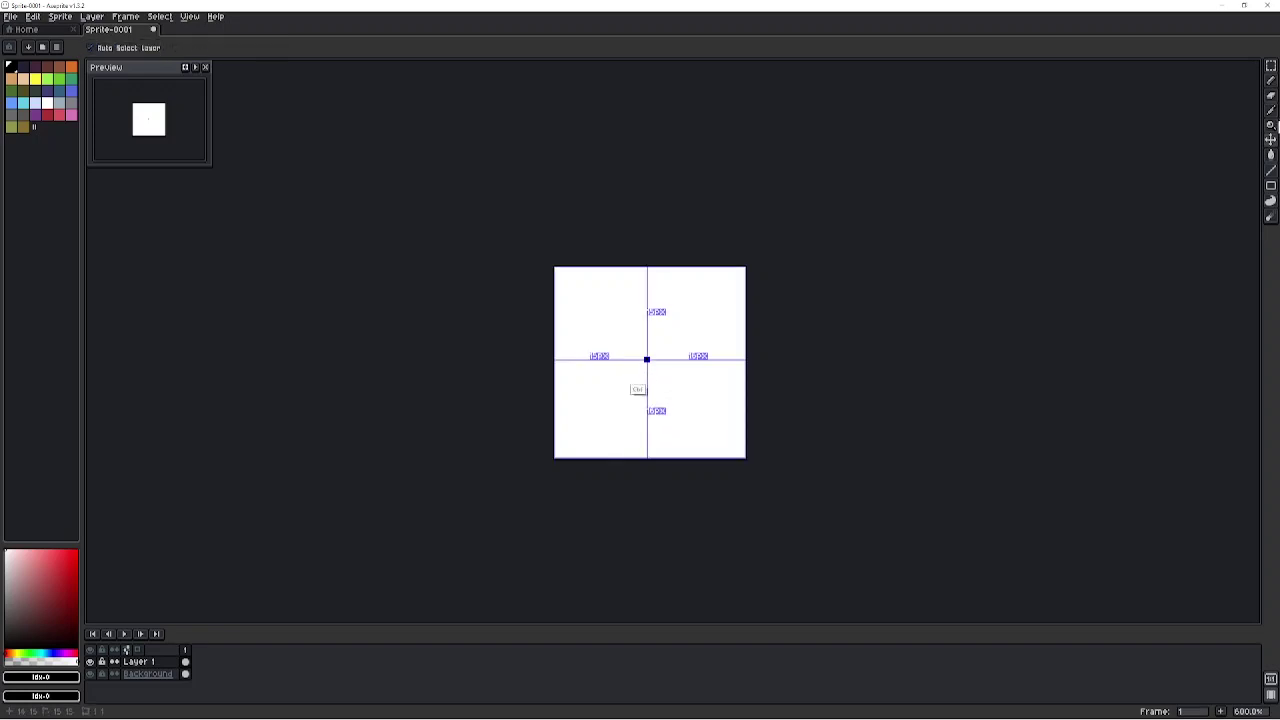
pyautogui.keyDown('ctrl'); pyautogui.click(624, 386); pyautogui.keyUp('ctrl')
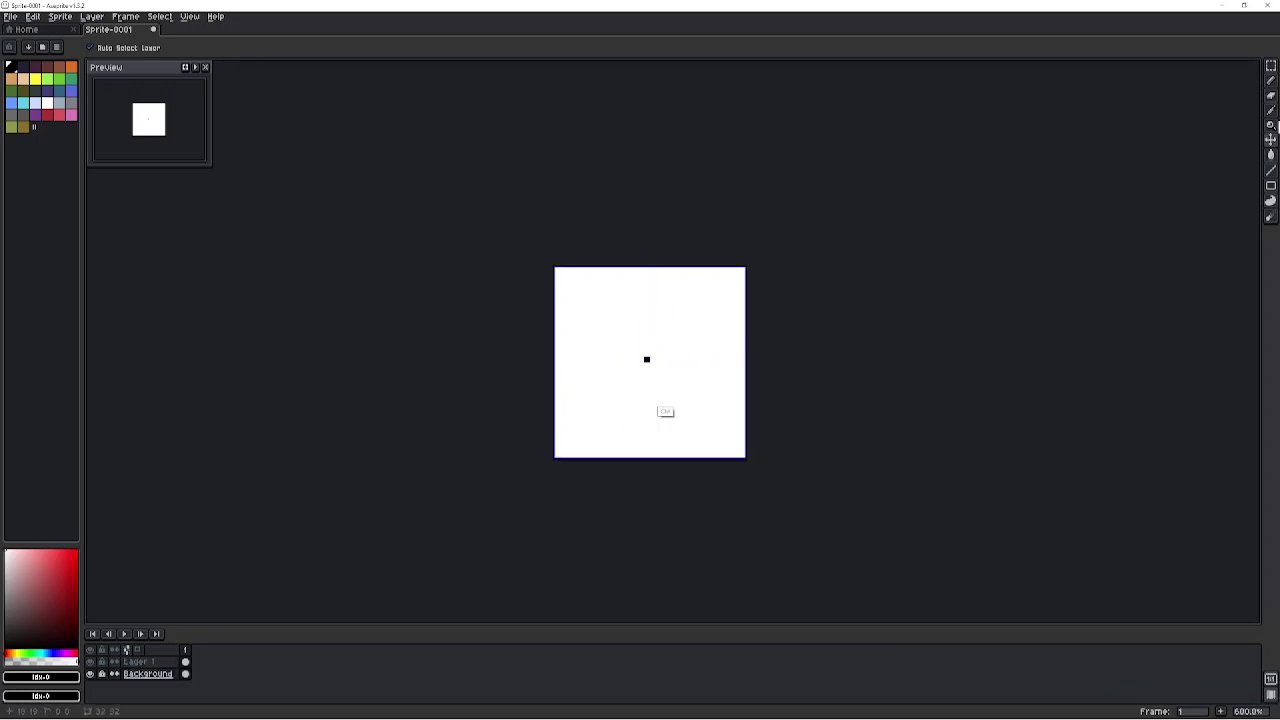
pyautogui.keyDown('ctrl'); pyautogui.click(666, 384); pyautogui.keyUp('ctrl')
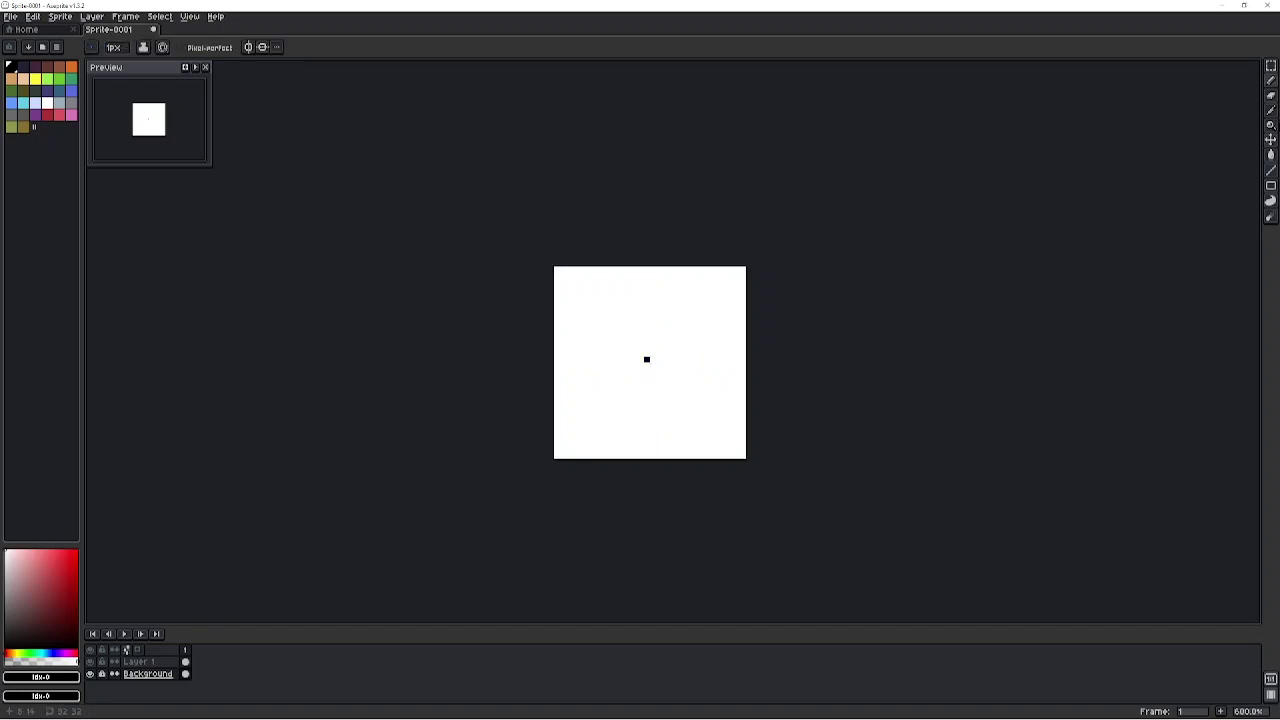
# Set the canvas grid to a width of 1 and a height of 1
pyautogui.click(189, 16)
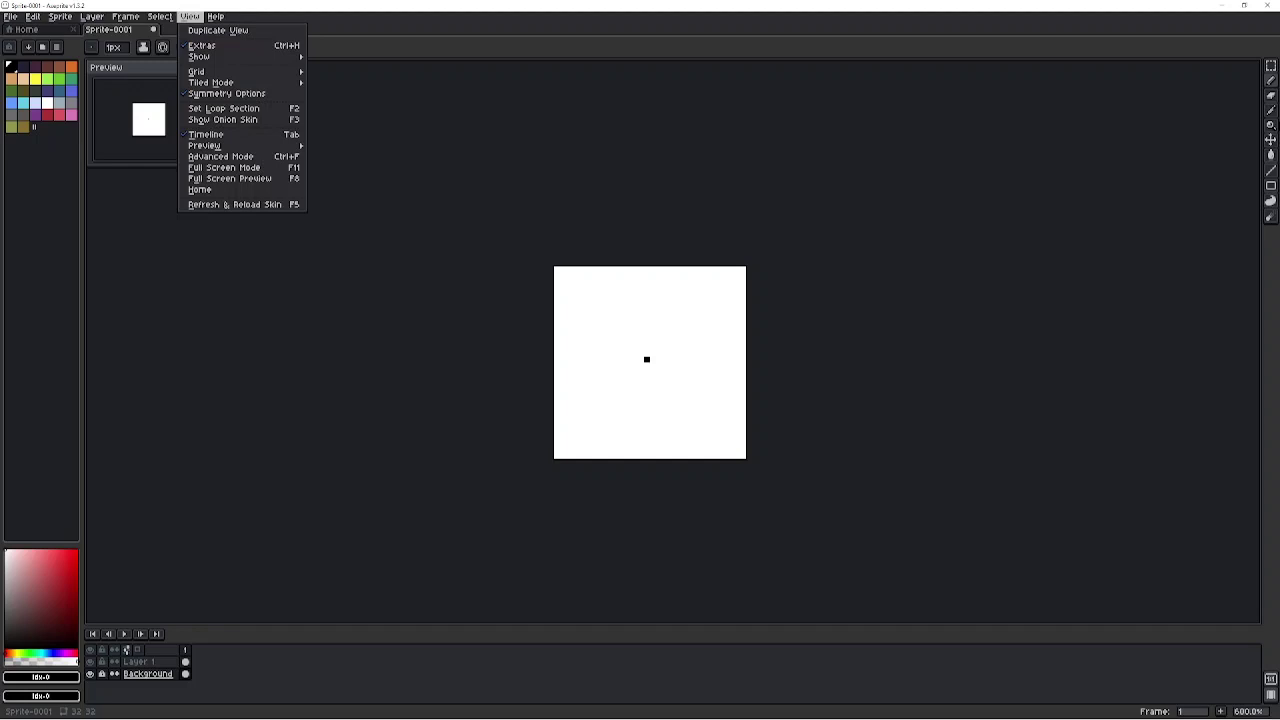
pyautogui.moveTo(240, 71)
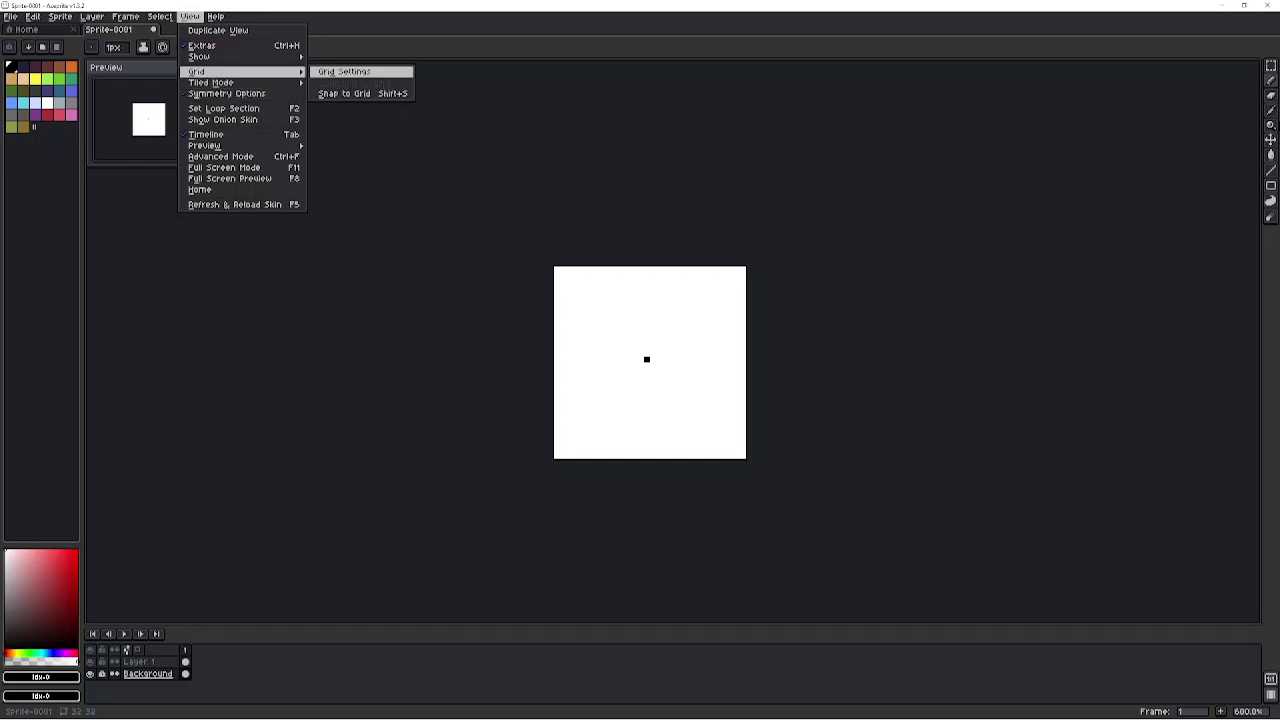
pyautogui.click(344, 71)
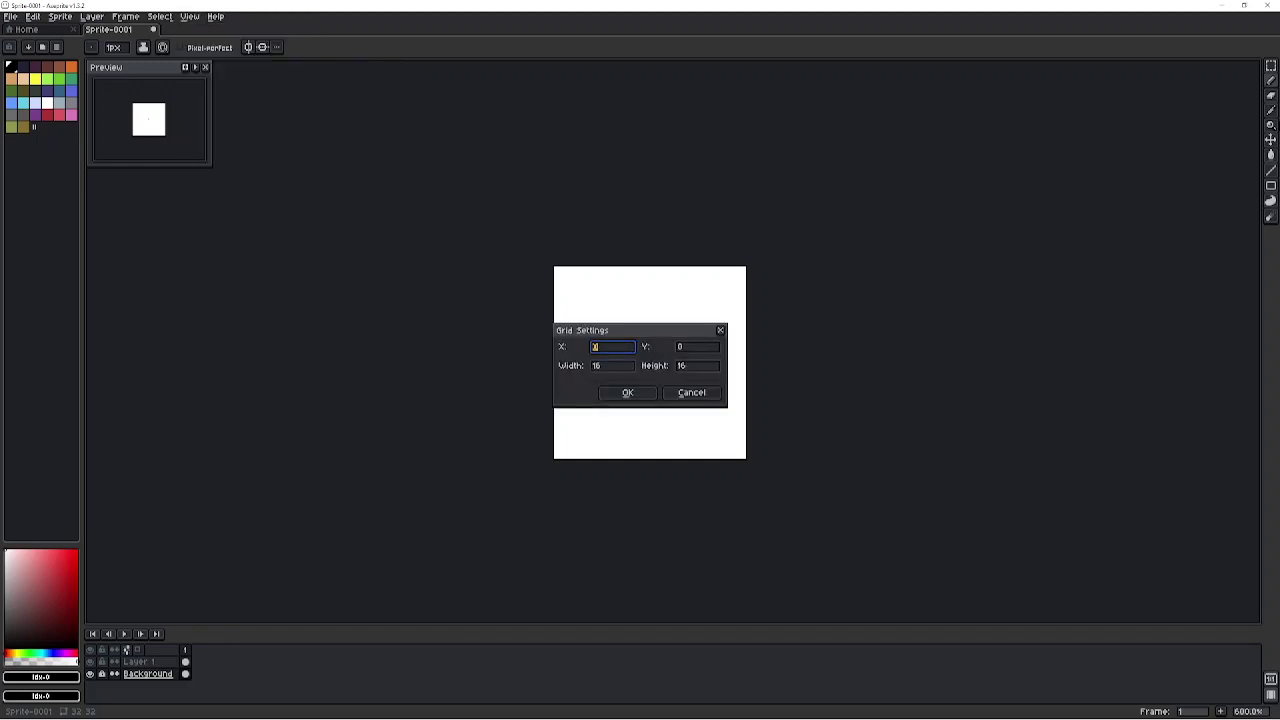
pyautogui.click(603, 365)
pyautogui.press('BackSpace')
pyautogui.press('Tab')
pyautogui.write('1')
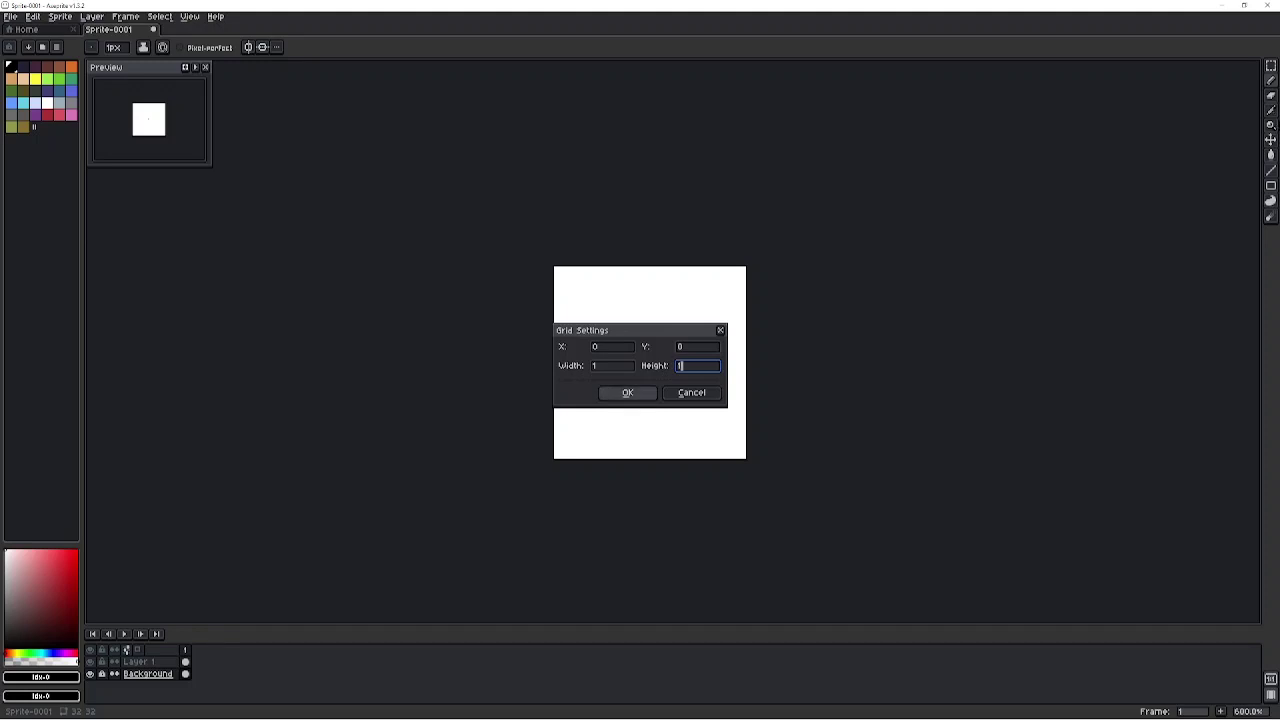
pyautogui.click(621, 393)
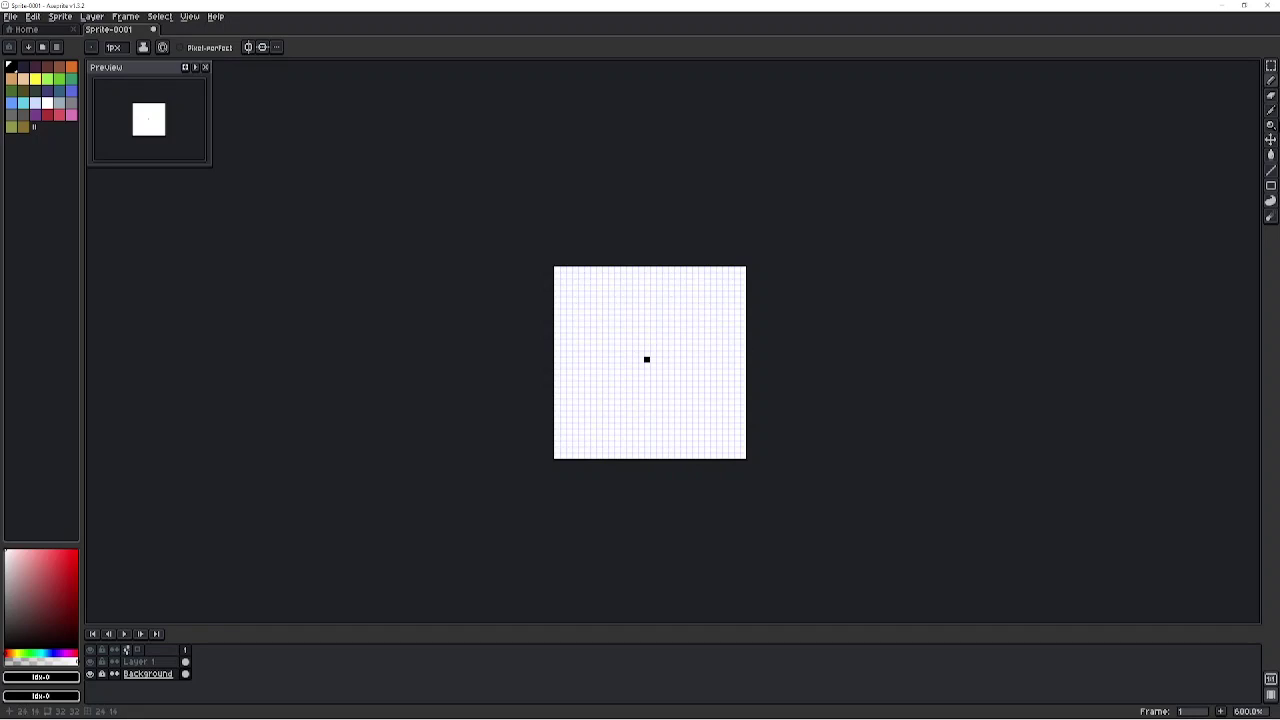
# Select Layer 1 and the Background layer together in the timeline
pyautogui.moveTo(148, 661); pyautogui.dragTo(148, 673)
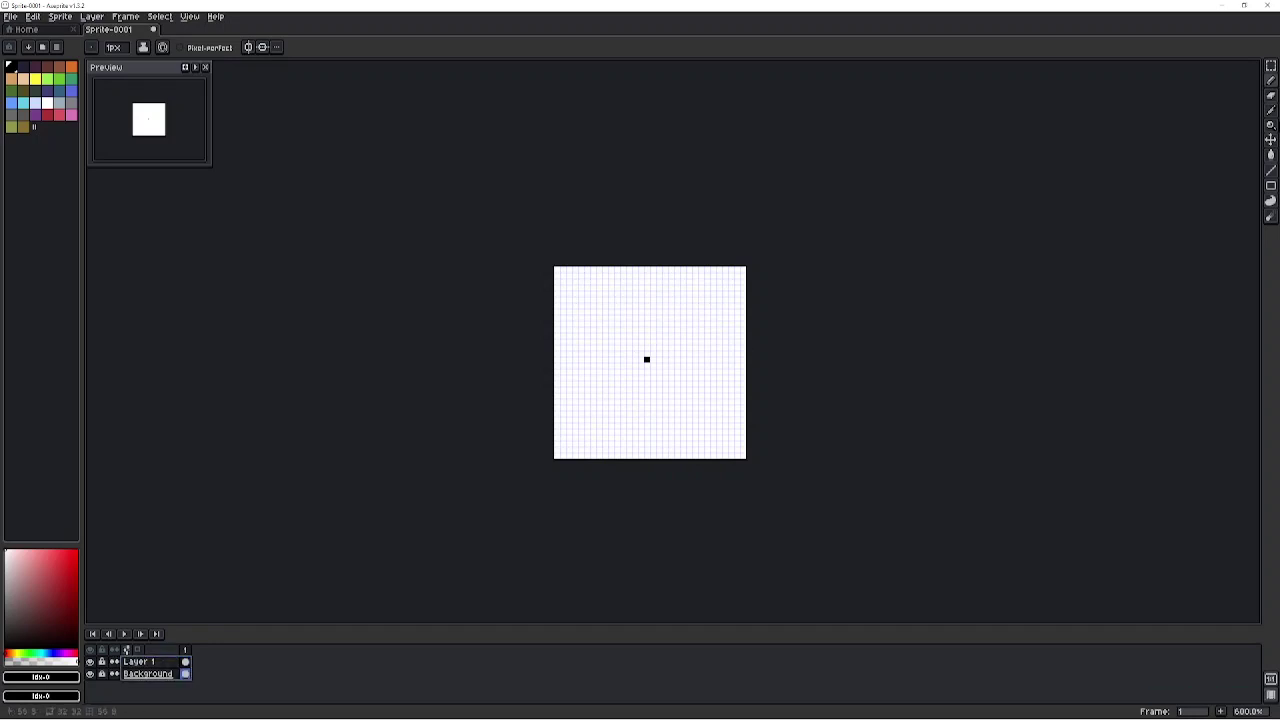
# Make Layer 1 the active layer, remove its center pixel, and try short pencil marks in the upper middle, undoing them
pyautogui.click(148, 673)
pyautogui.click(148, 661)
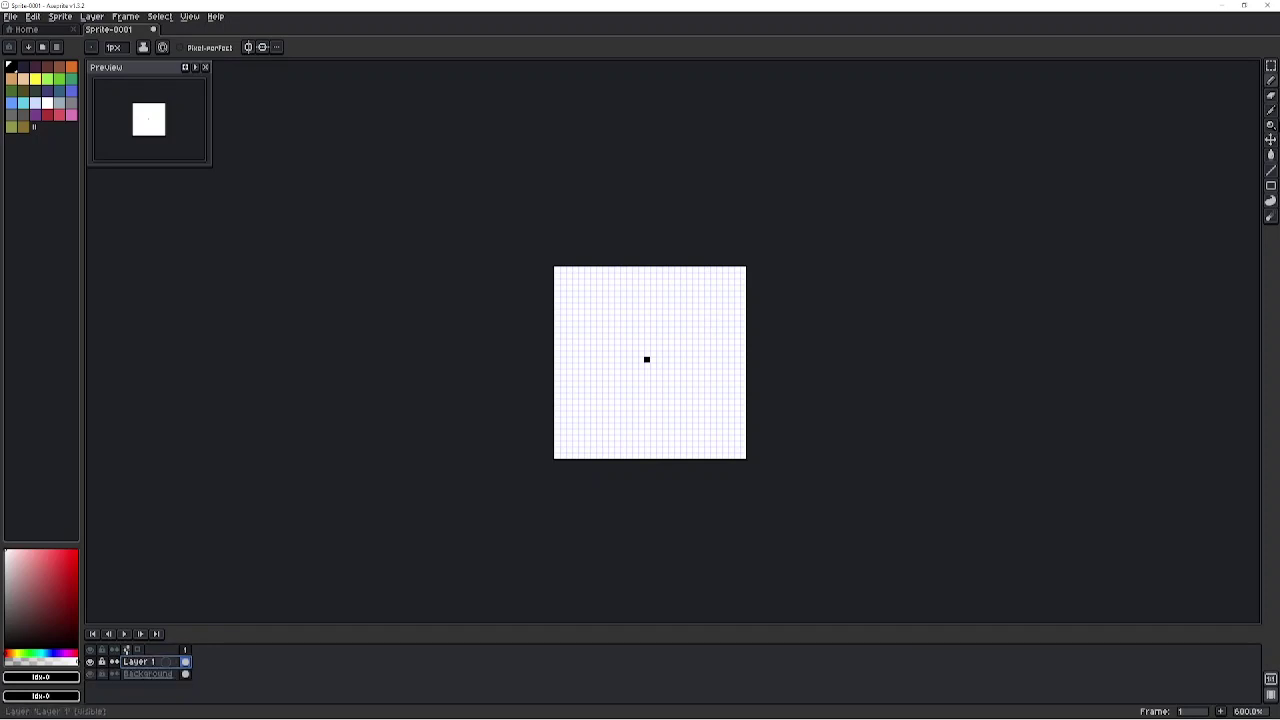
pyautogui.hotkey('ctrl', 'z')
pyautogui.moveTo(641, 319); pyautogui.dragTo(689, 336)
pyautogui.hotkey('ctrl', 'z')
pyautogui.hotkey('ctrl', 'z')
pyautogui.click(628, 341)
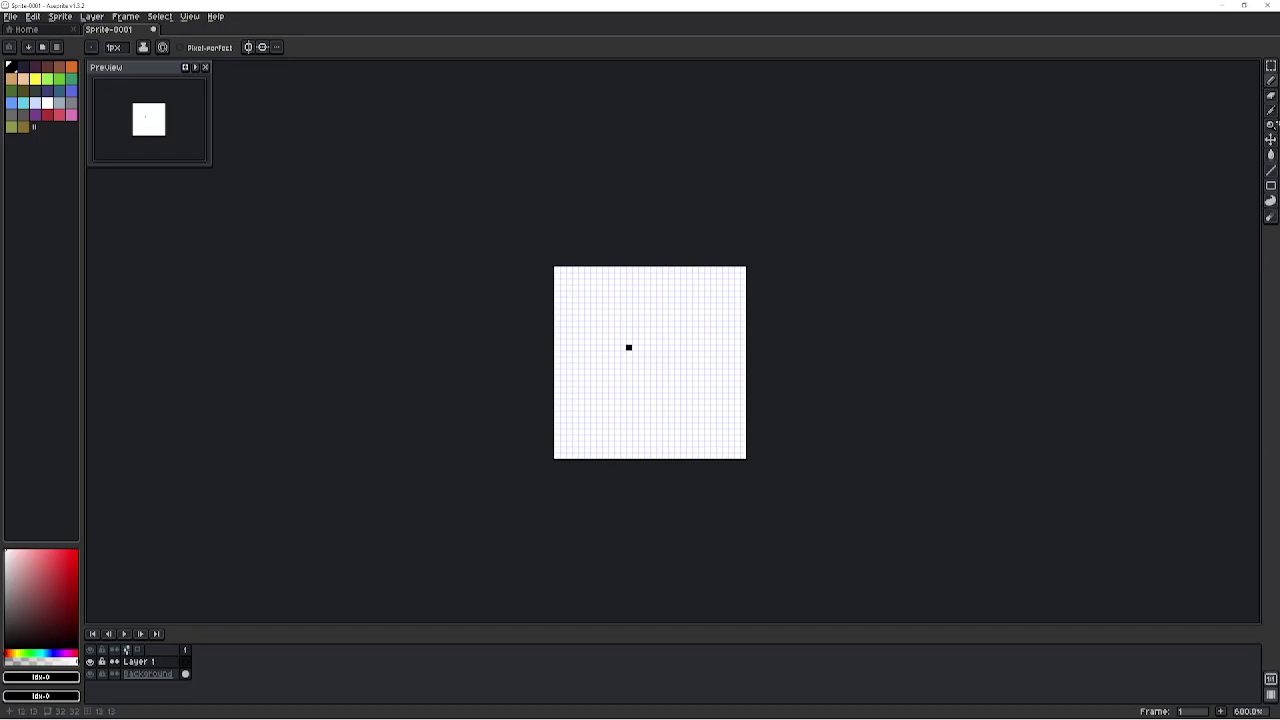
# Zoom the canvas to 800% with the Zoom tool, and try a looping freehand scribble with the Pencil, undoing it
pyautogui.click(1272, 123)
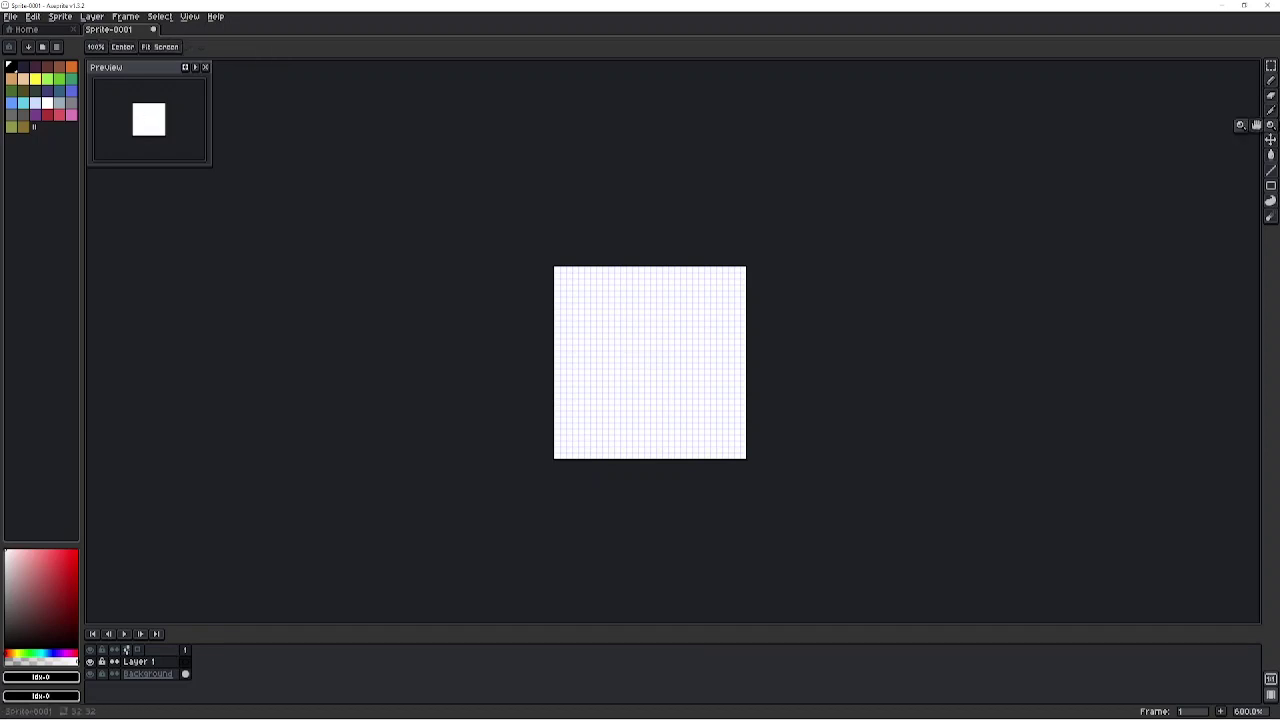
pyautogui.click(643, 377)
pyautogui.click(1271, 80)
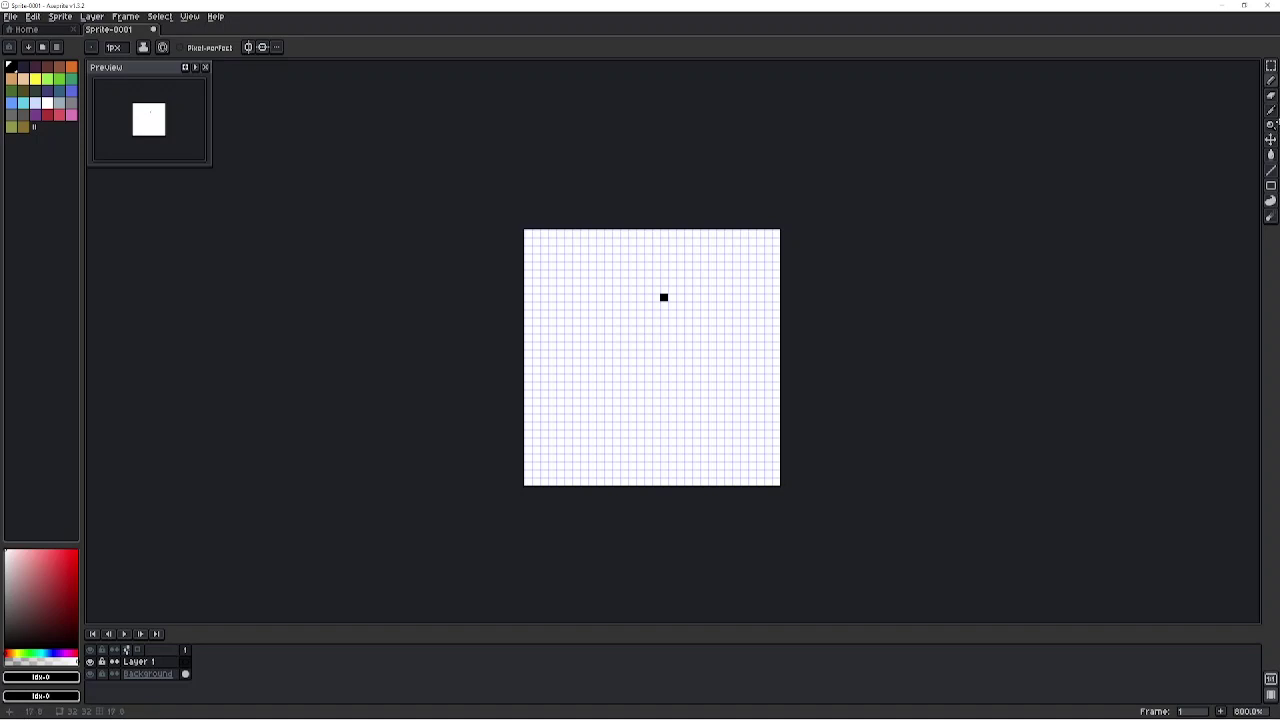
pyautogui.moveTo(660, 290)
pyautogui.mouseDown()
pyautogui.moveTo(617, 337)
pyautogui.moveTo(584, 412)
pyautogui.moveTo(681, 298)
pyautogui.moveTo(630, 356)
pyautogui.moveTo(656, 420)
pyautogui.mouseUp()
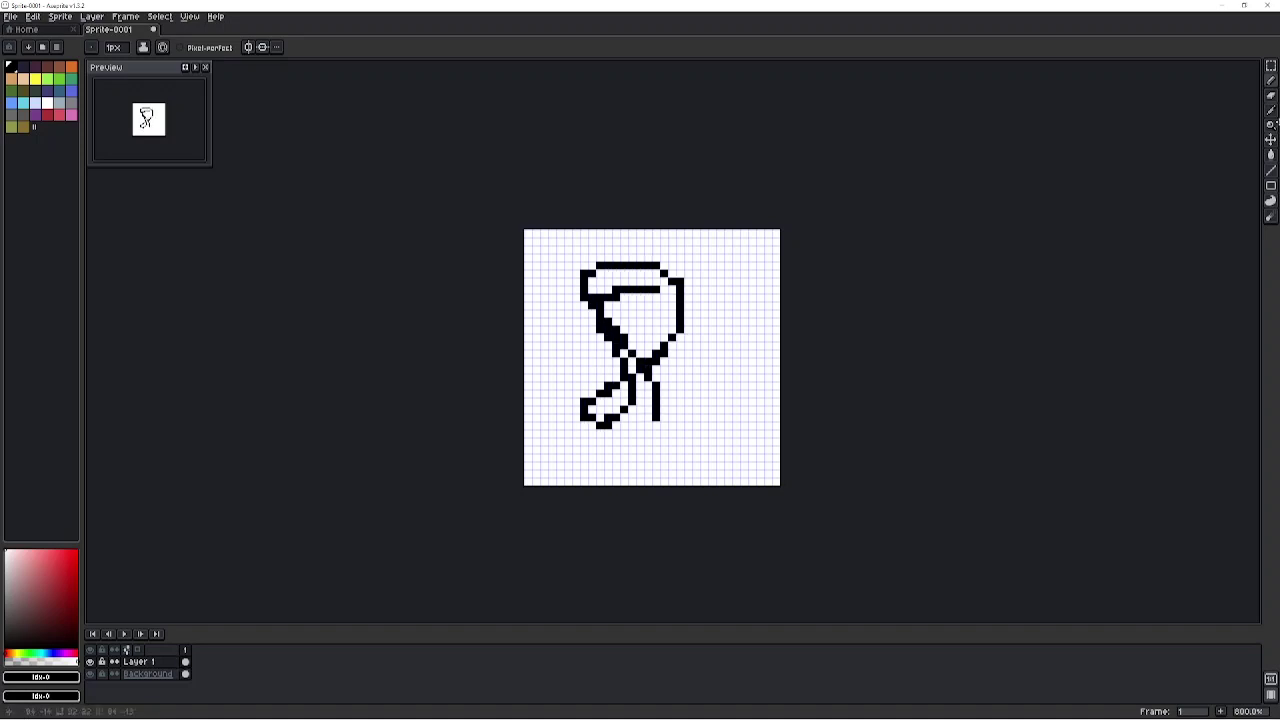
pyautogui.hotkey('ctrl', 'z')
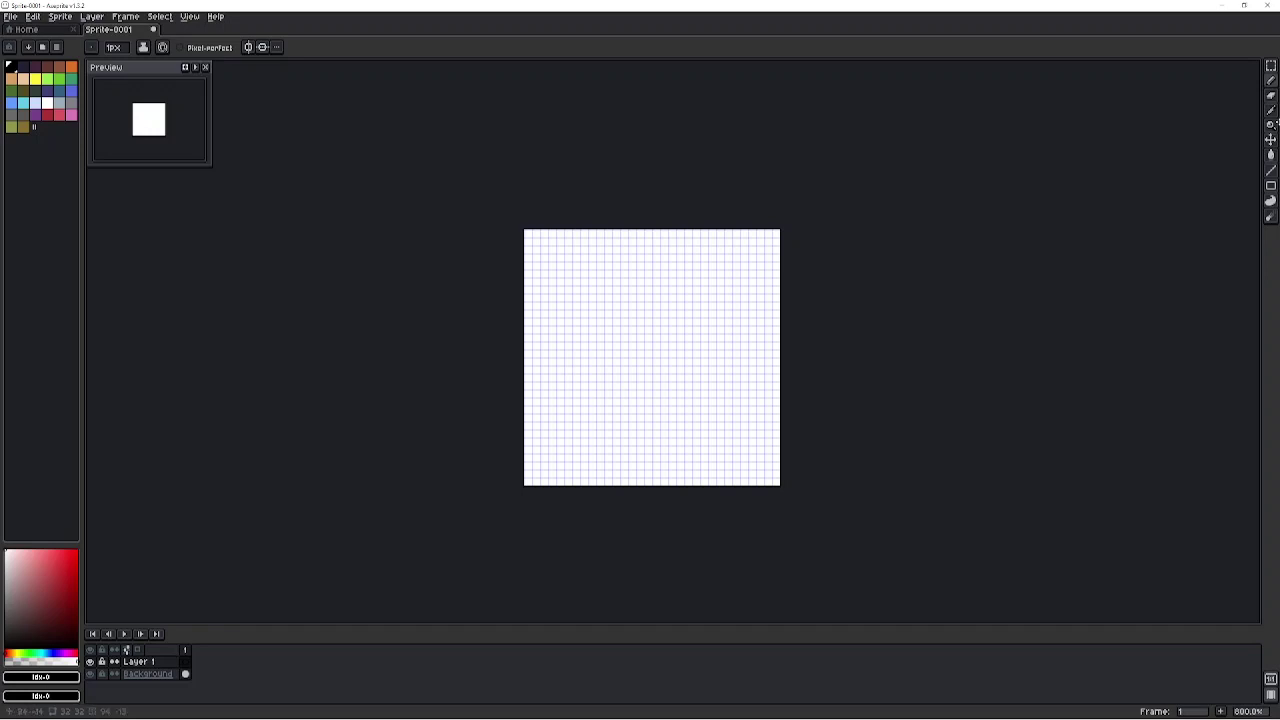
# Move the Preview window out into the empty workspace and back to its original corner
pyautogui.moveTo(149, 61); pyautogui.dragTo(219, 216)
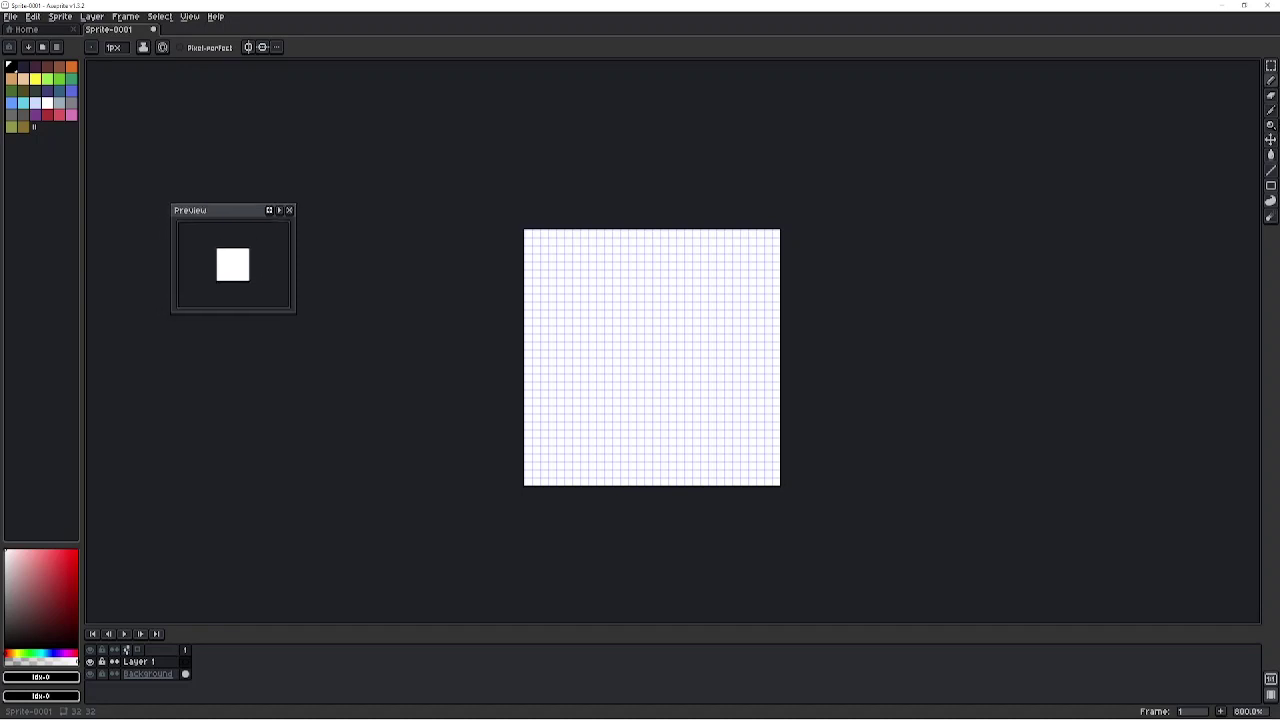
pyautogui.moveTo(219, 212); pyautogui.dragTo(143, 68)
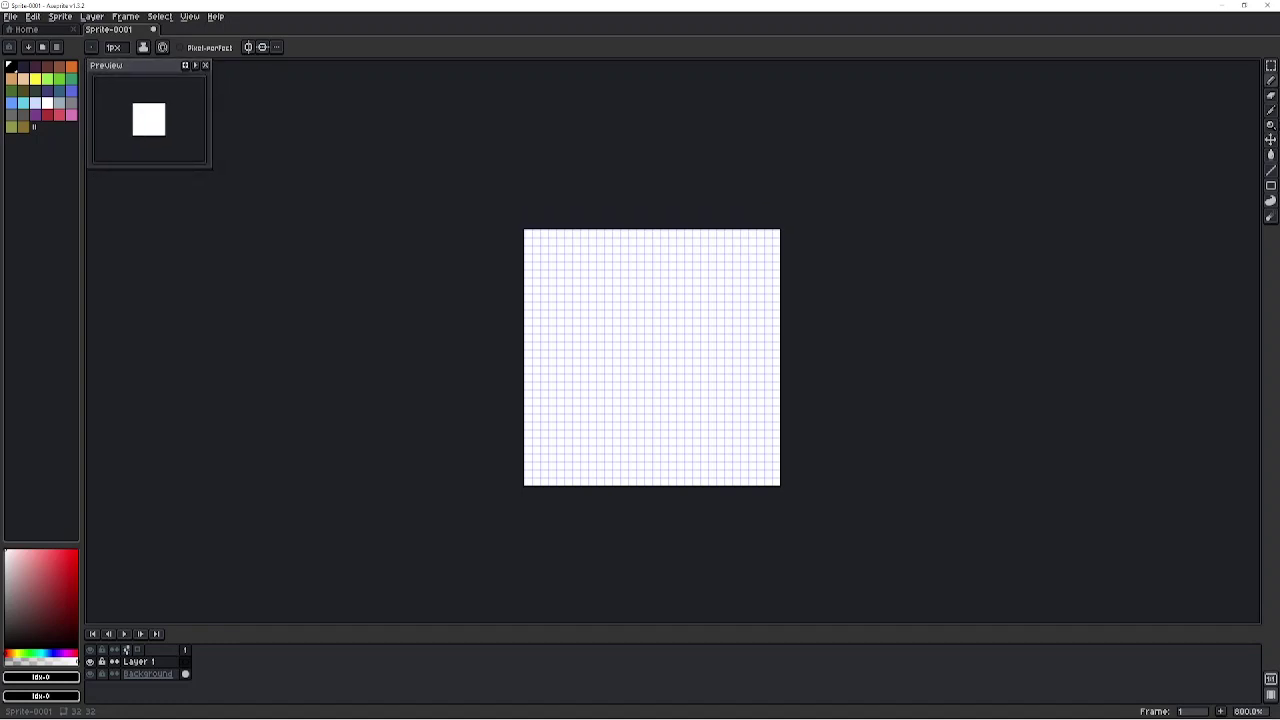
# Try several freehand black curves on Layer 1 with the Pencil, and clear them from the layer
pyautogui.click(655, 352)
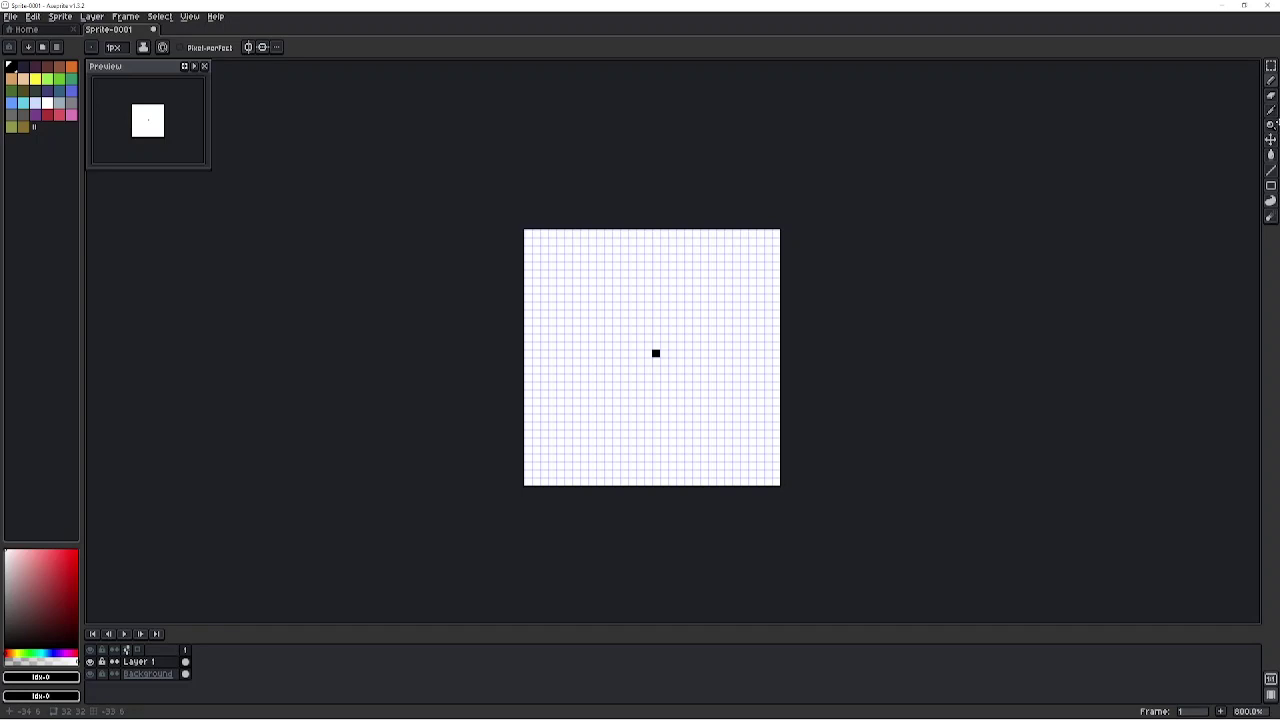
pyautogui.hotkey('ctrl', 'z')
pyautogui.click(632, 370)
pyautogui.moveTo(576, 418)
pyautogui.mouseDown()
pyautogui.moveTo(584, 337)
pyautogui.moveTo(640, 346)
pyautogui.mouseUp()
pyautogui.moveTo(640, 386)
pyautogui.mouseDown()
pyautogui.moveTo(672, 401)
pyautogui.moveTo(696, 290)
pyautogui.mouseUp()
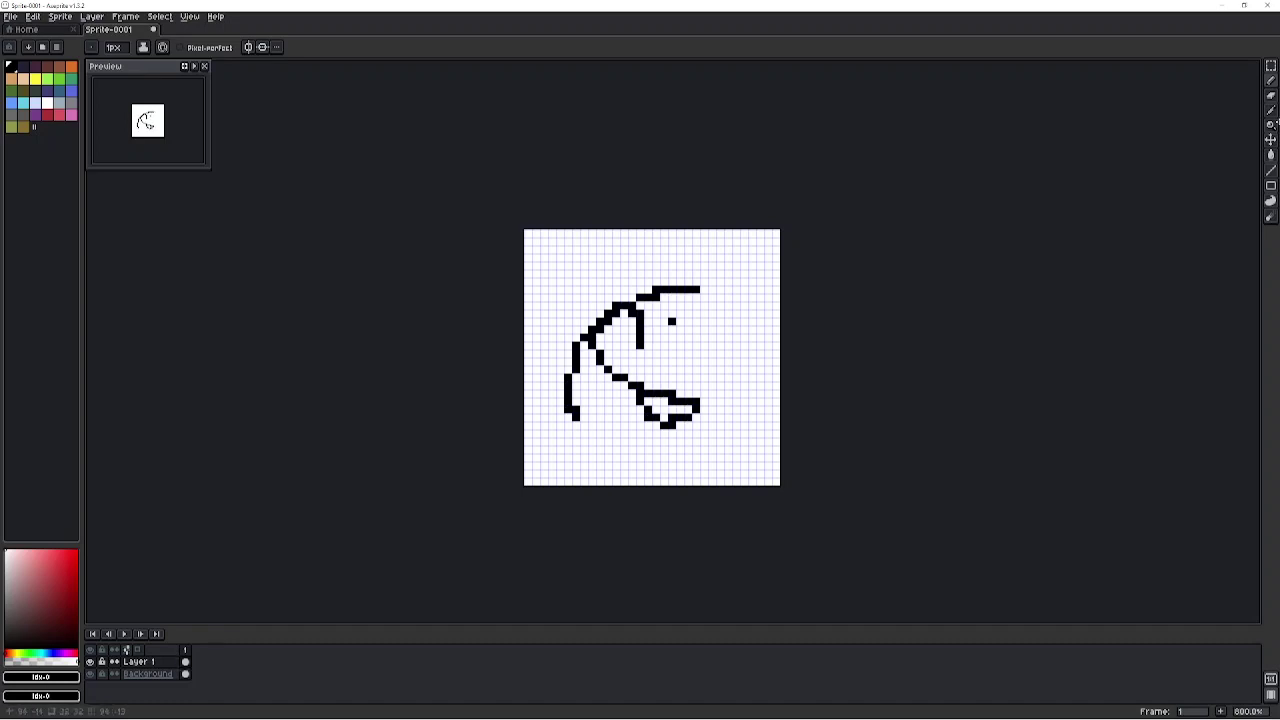
pyautogui.hotkey('ctrl', 'z')
pyautogui.moveTo(140, 66); pyautogui.dragTo(142, 66)
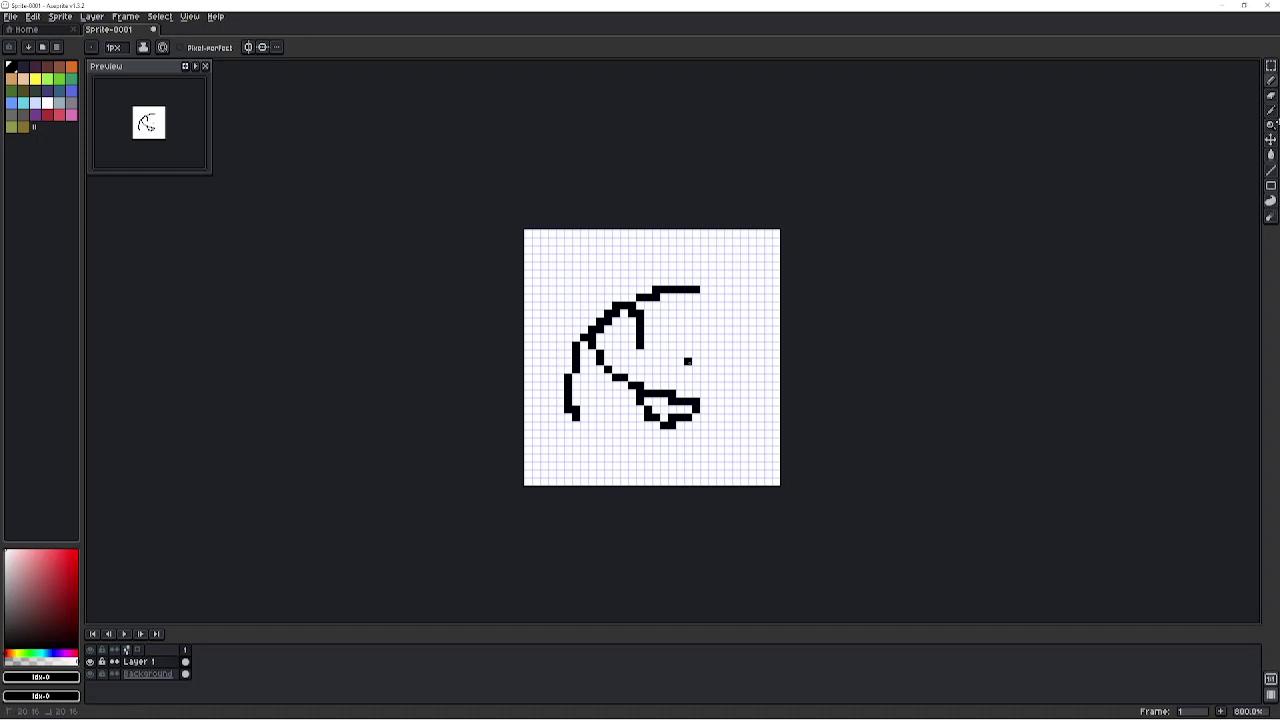
pyautogui.press('Delete')
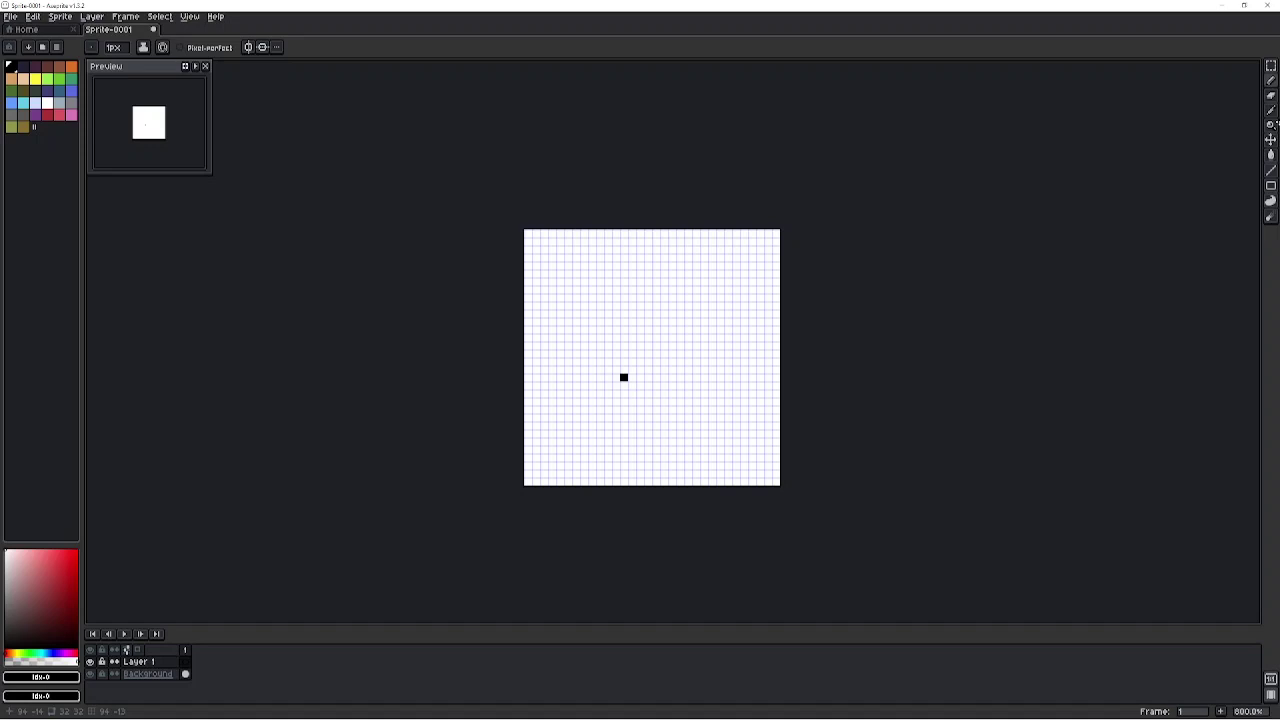
pyautogui.moveTo(140, 66)
pyautogui.mouseDown()
pyautogui.moveTo(257, 214)
pyautogui.moveTo(287, 209)
pyautogui.moveTo(142, 67)
pyautogui.mouseUp()
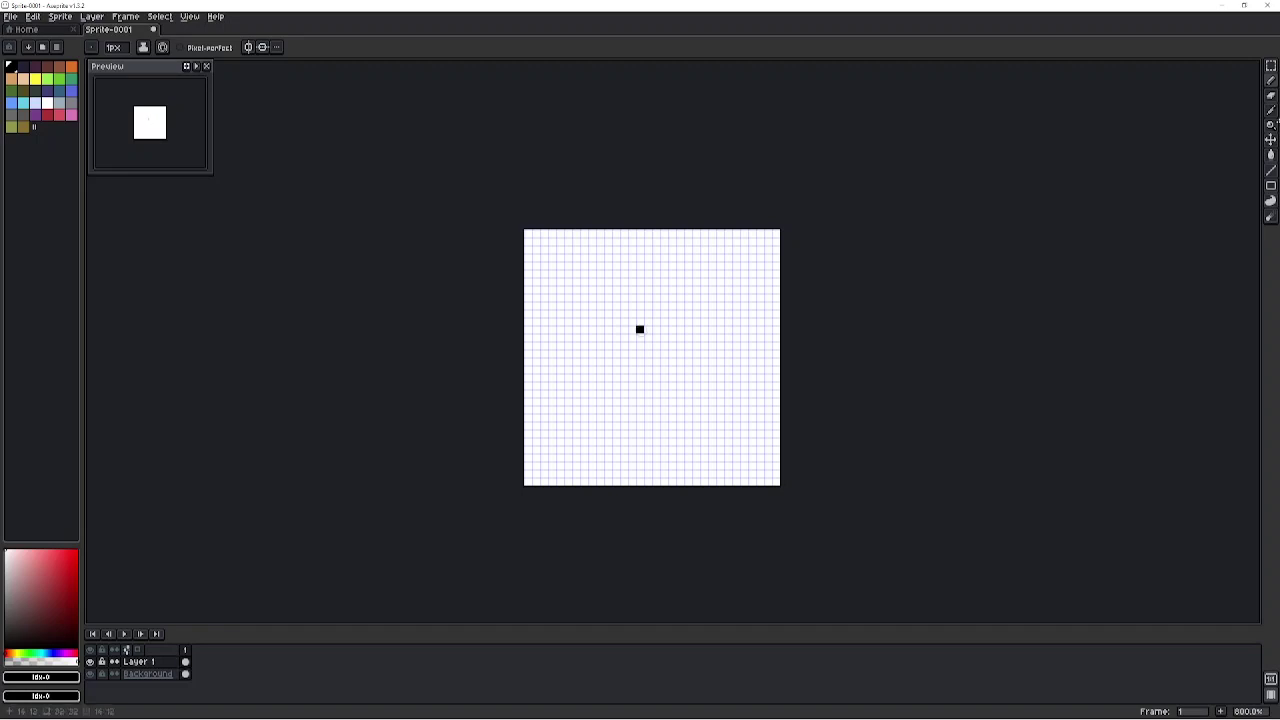
# Draw a stepped, slightly slanted black line on Layer 1, descending from just above the canvas center toward the lower left
pyautogui.moveTo(640, 329); pyautogui.dragTo(632, 362)
pyautogui.click(632, 369)
pyautogui.moveTo(624, 377); pyautogui.dragTo(624, 417)
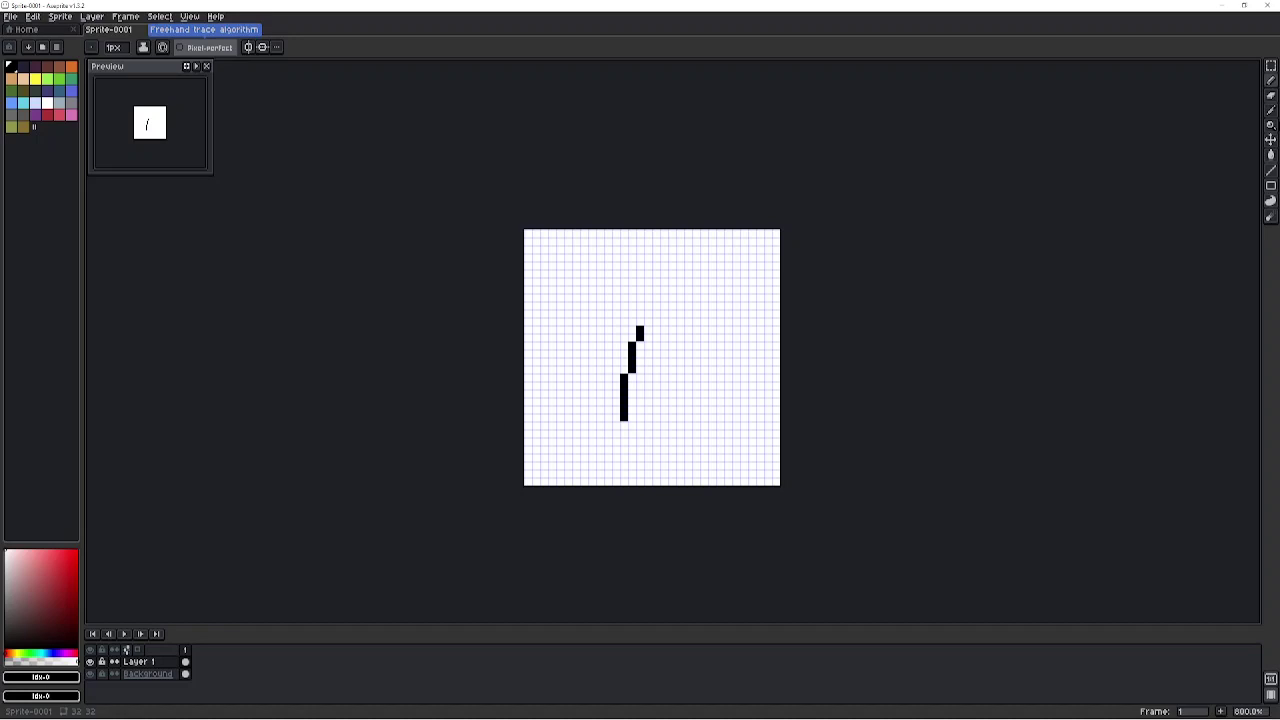
# With Pixel-perfect on, draw a slightly curved vertical stroke left of the slanted line, undoing the first try before redrawing it
pyautogui.moveTo(600, 302); pyautogui.dragTo(600, 418)
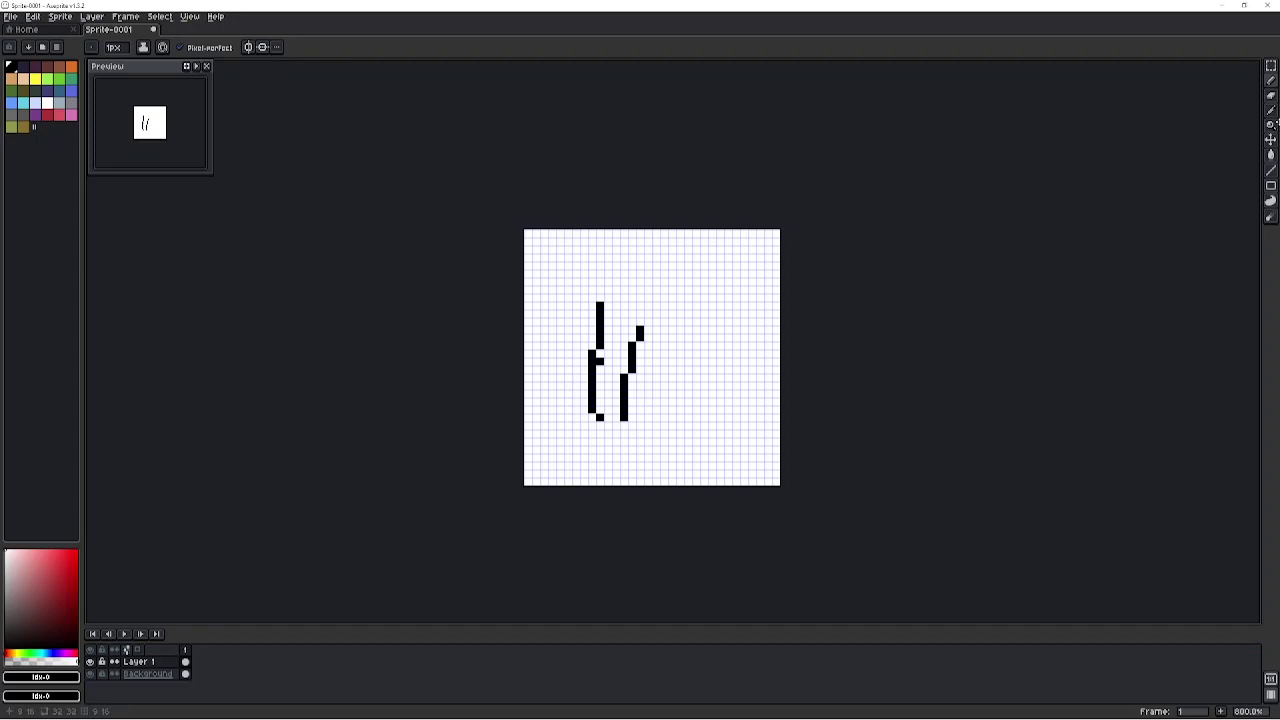
pyautogui.hotkey('ctrl', 'z')
pyautogui.moveTo(600, 296); pyautogui.dragTo(600, 400)
pyautogui.rightClick(592, 401)
# Undo and redo the last pencil edits repeatedly to compare the lower end of the curved stroke
pyautogui.hotkey('ctrl', 'z')
pyautogui.hotkey('ctrl', 'y')
pyautogui.hotkey('ctrl', 'z')
pyautogui.hotkey('ctrl', 'y')
pyautogui.hotkey('ctrl', 'z')
pyautogui.hotkey('ctrl', 'z')
pyautogui.hotkey('ctrl', 'z')
pyautogui.hotkey('ctrl', 'z')
pyautogui.hotkey('ctrl', 'z')
# Turn off Pixel-perfect and draw a vertical stroke with a short hooked foot left of the others, undoing the stray mark below it
pyautogui.click(180, 47)
pyautogui.moveTo(568, 369)
pyautogui.mouseDown()
pyautogui.moveTo(568, 353)
pyautogui.moveTo(576, 426)
pyautogui.mouseUp()
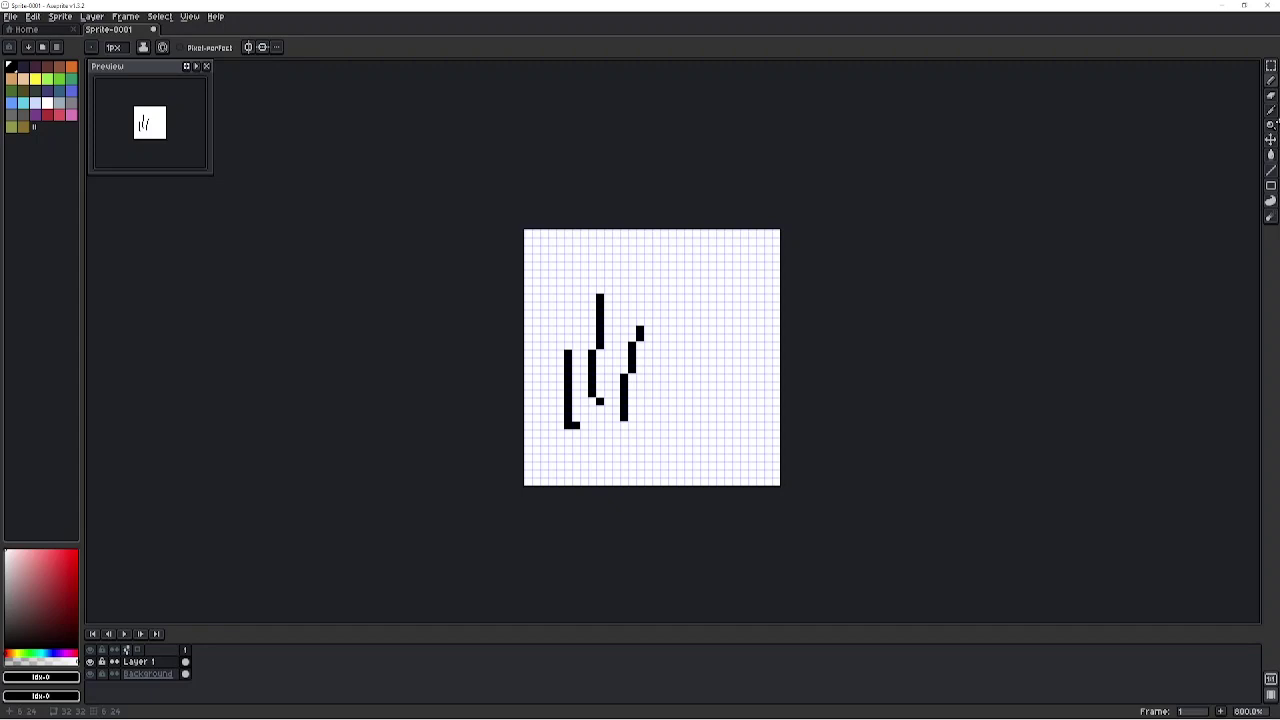
pyautogui.click(551, 441)
pyautogui.hotkey('ctrl', 'z')
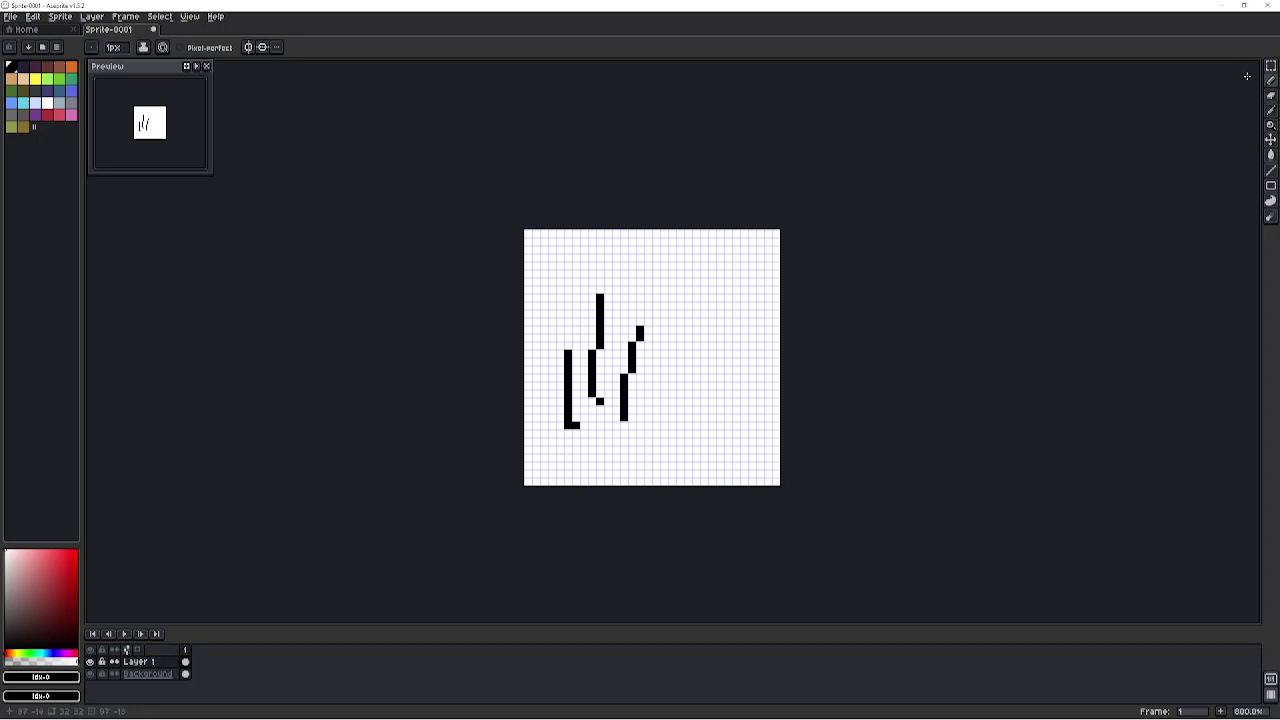